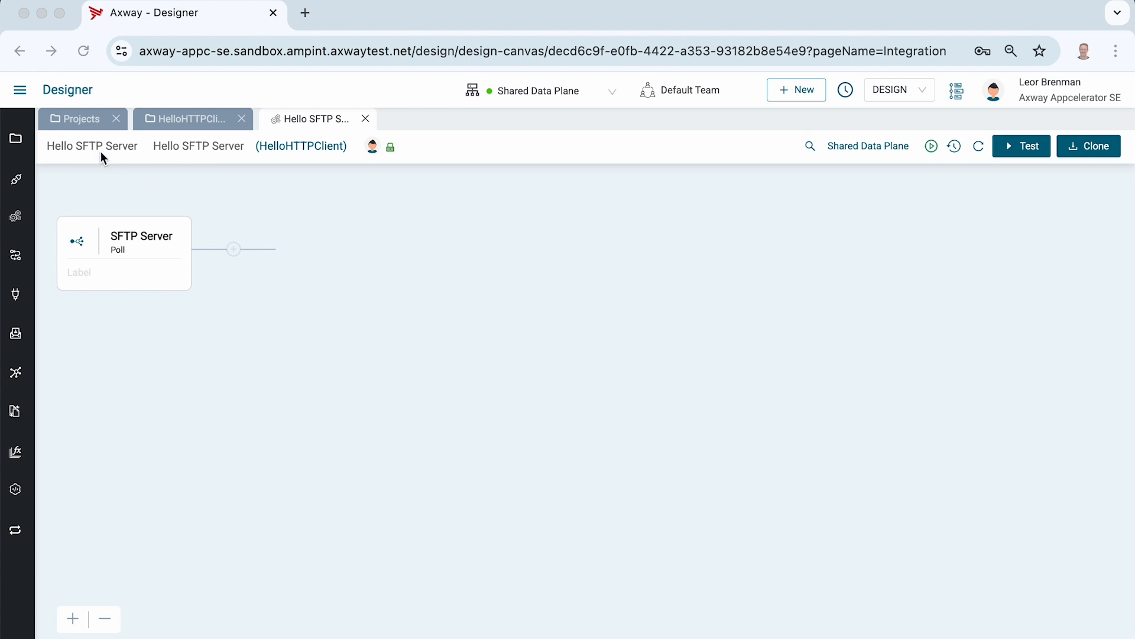
- Stop the integration's event activation on the Shared Data Plane and return to the canvas
click(931, 146)
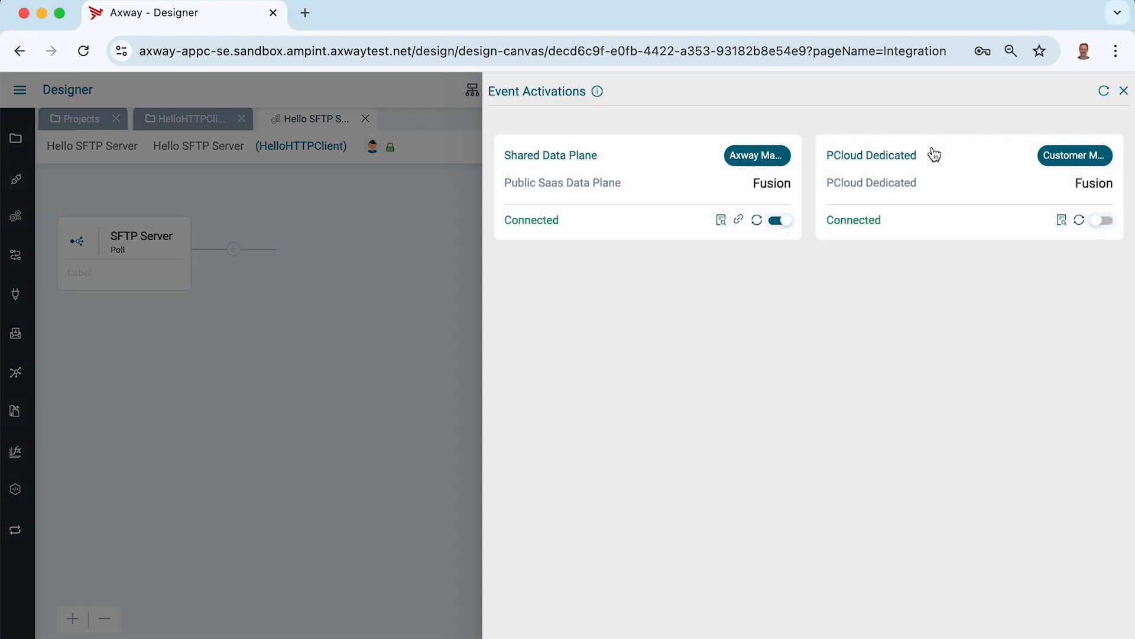
click(788, 222)
click(734, 212)
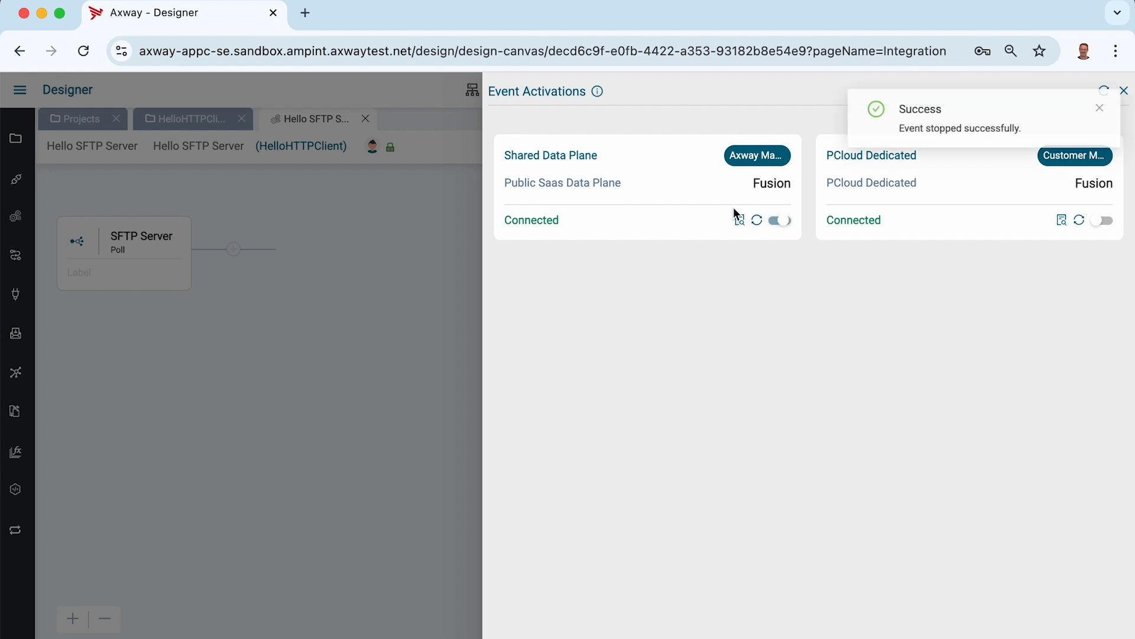
click(395, 391)
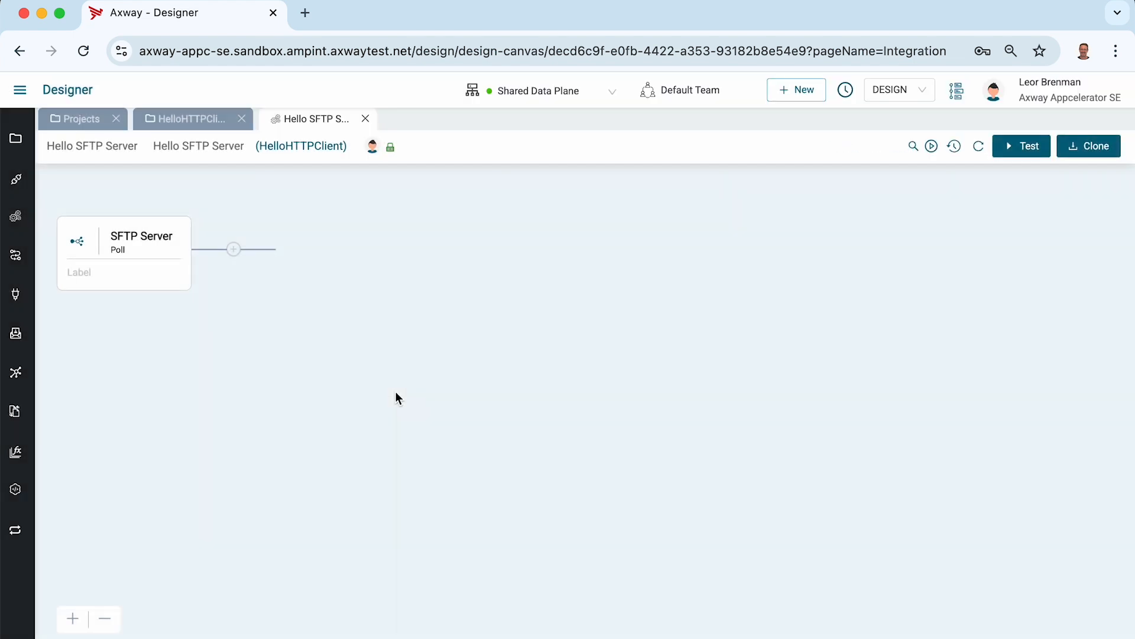
- Add a FlatFileParser Read component after the SFTP Server Poll component and expand its configuration to full size
click(237, 250)
click(928, 196)
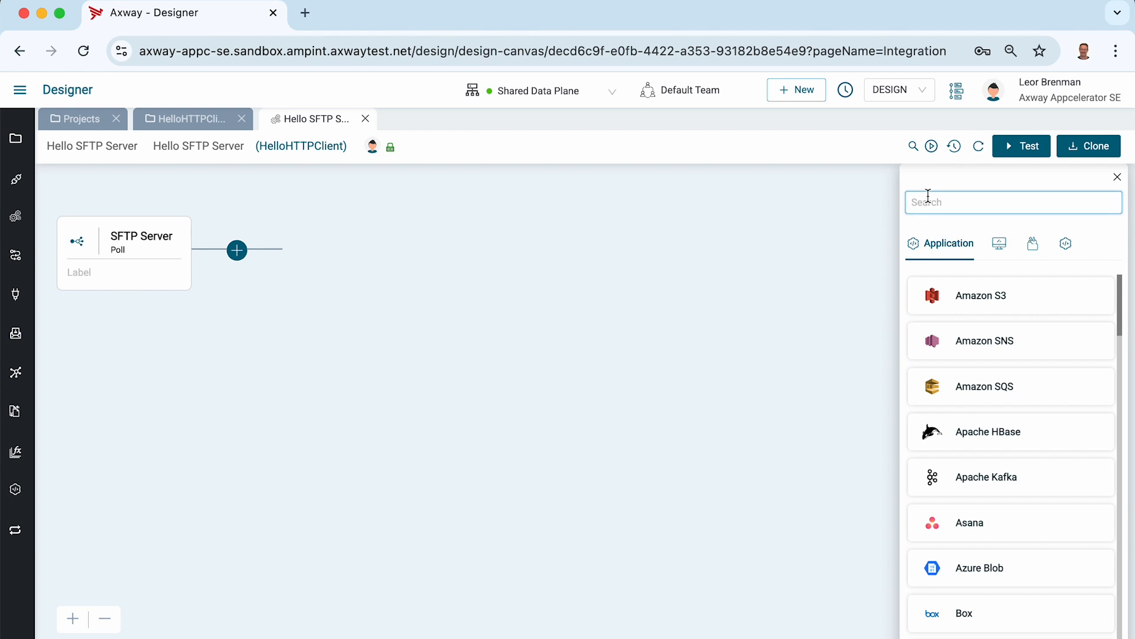
text(flat)
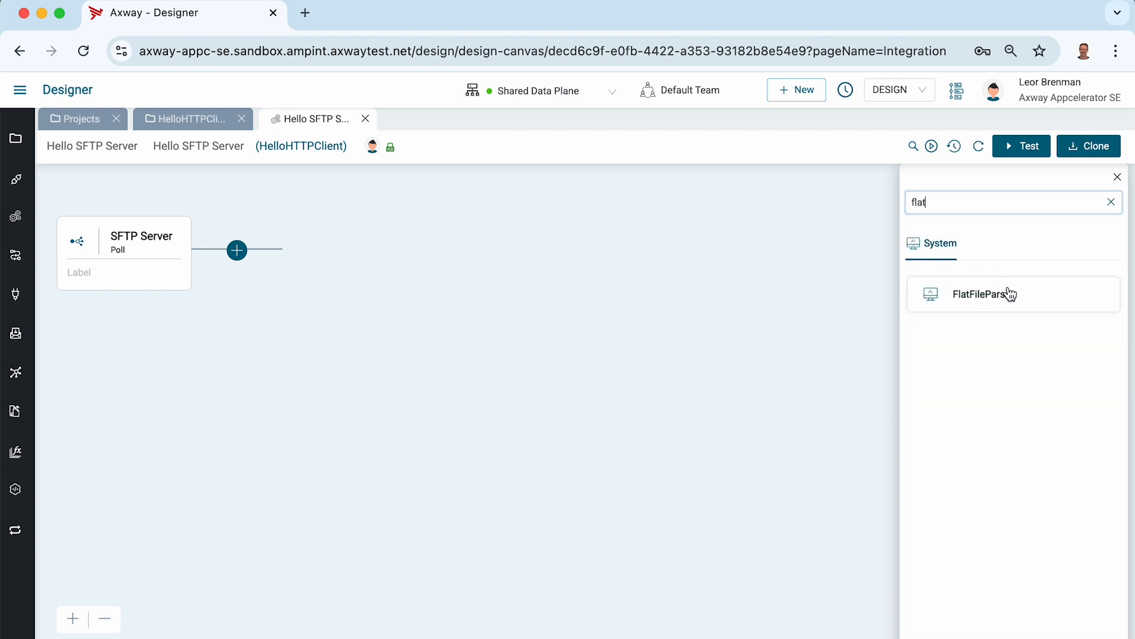
click(977, 302)
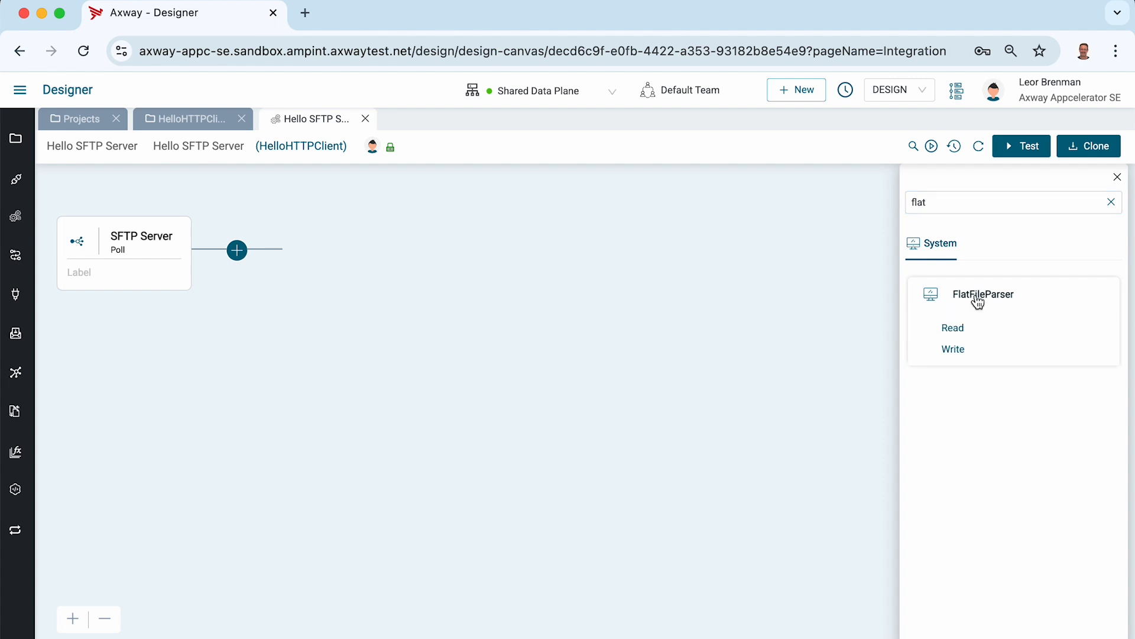
click(957, 330)
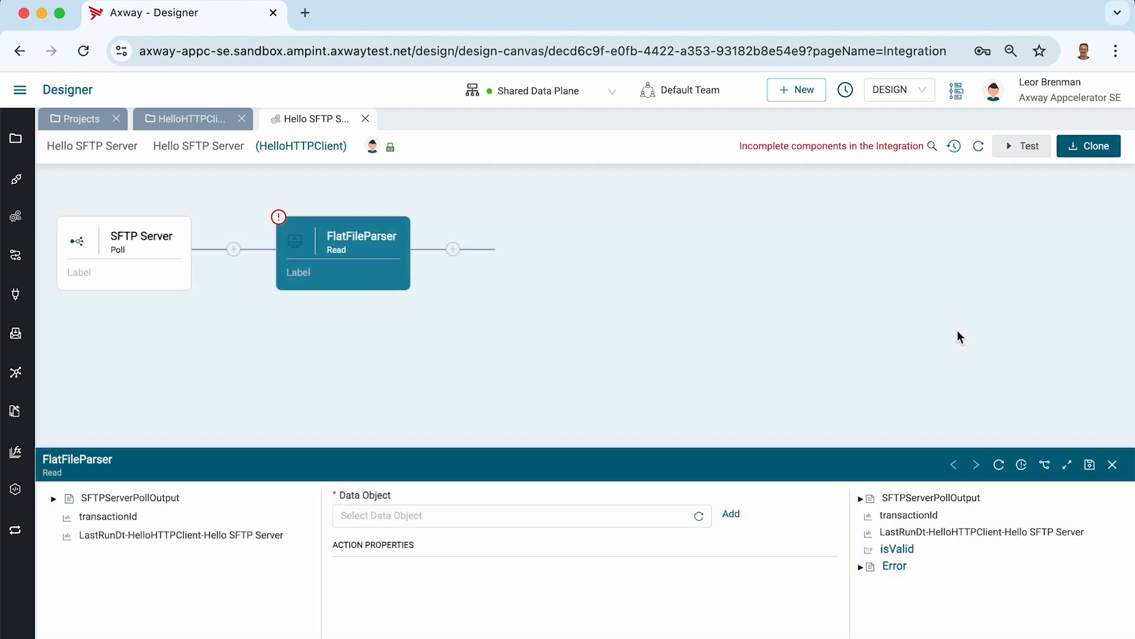
click(1068, 464)
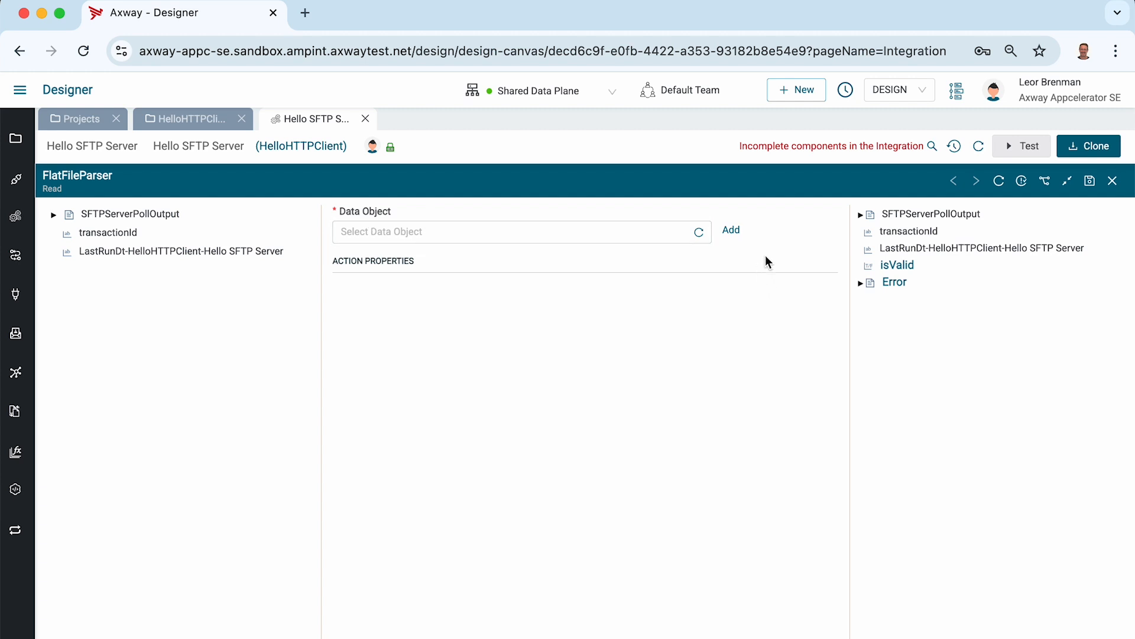
- Start a new data object for the parser with contactcsv as both name and description in the HelloHTTPClient project
click(733, 230)
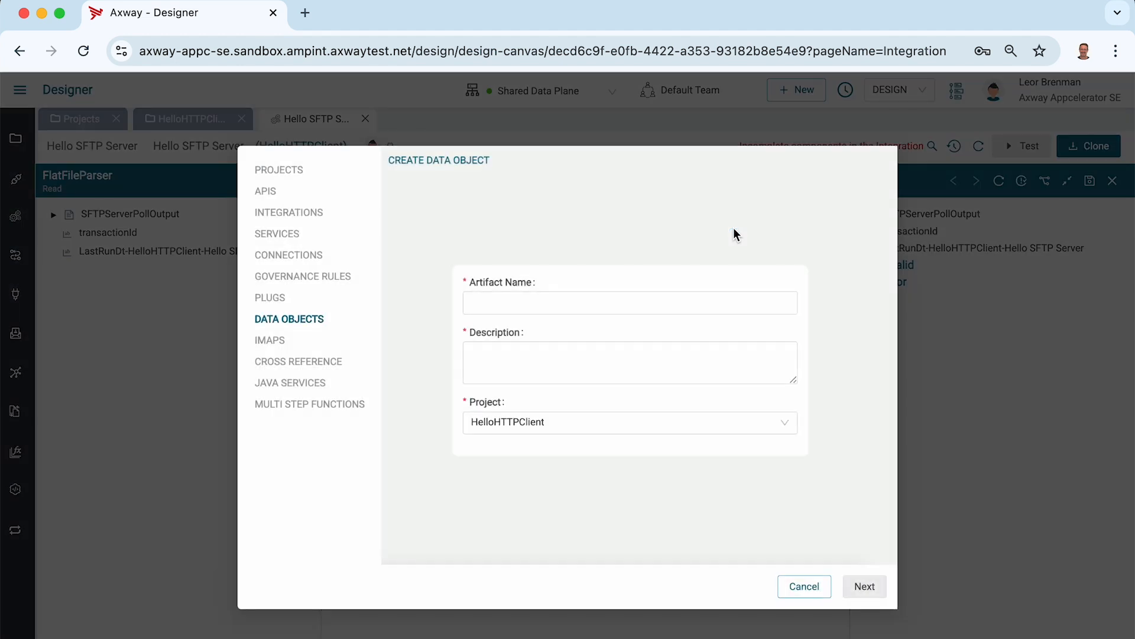
click(543, 296)
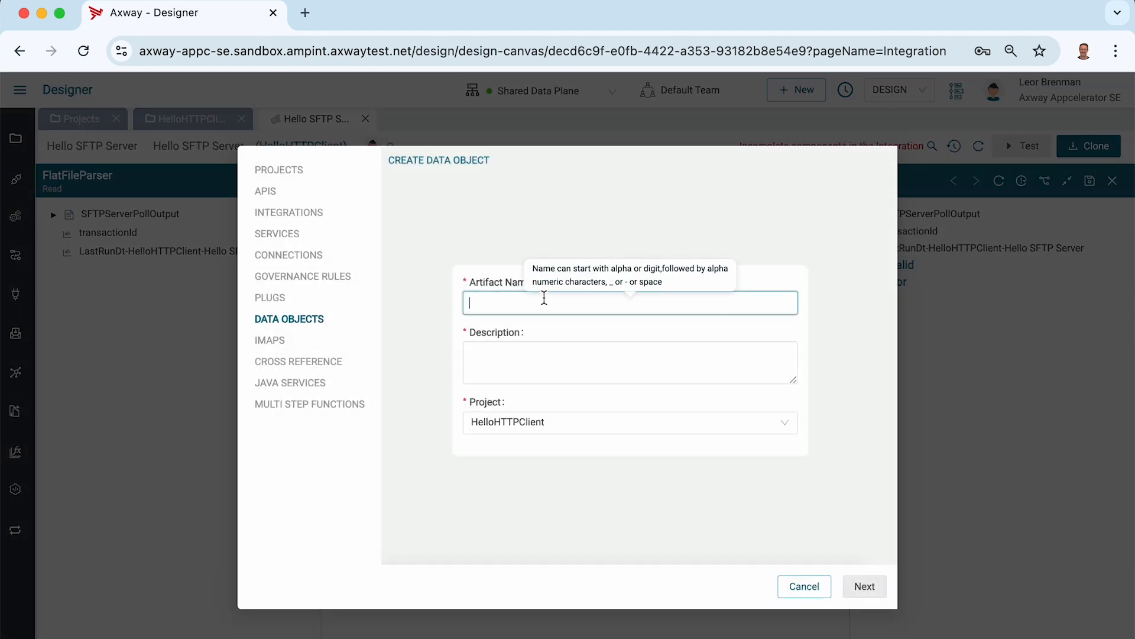
text(contactcsv)
key(super+a)
key(super+c)
key(Tab)
key(super+v)
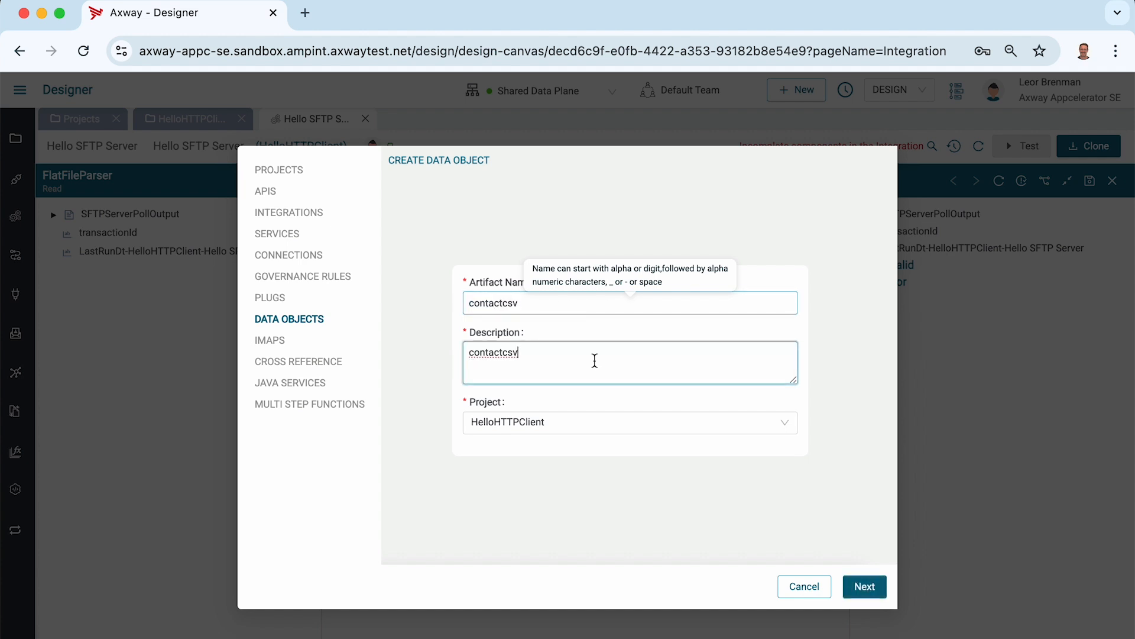
click(864, 586)
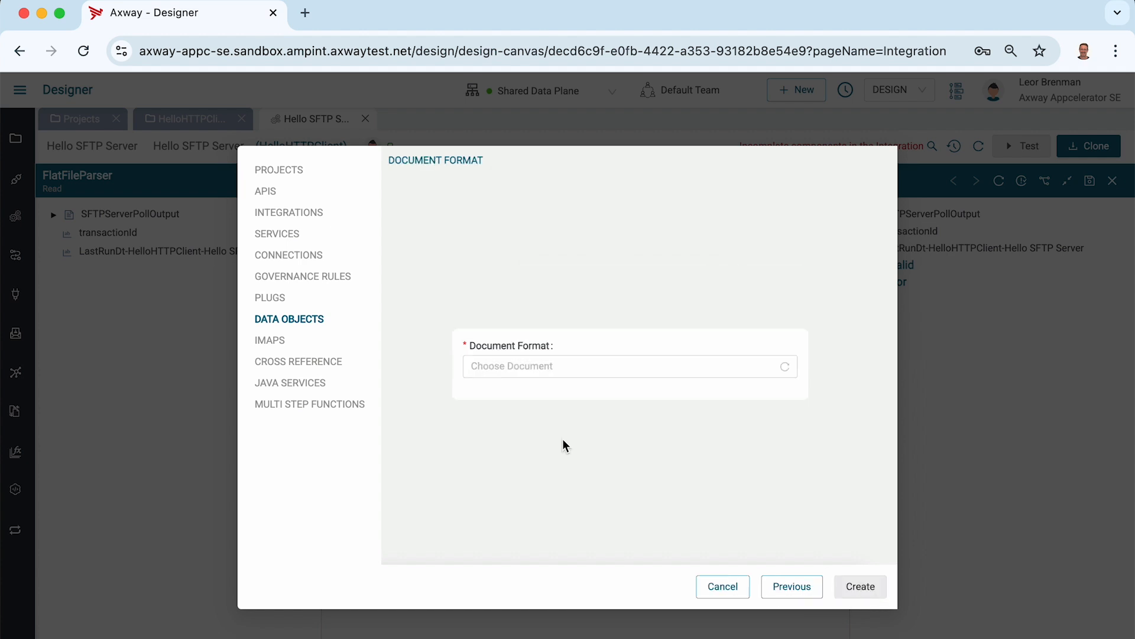
- Set the data object's document format to FLAT FILE and open its configuration
click(493, 367)
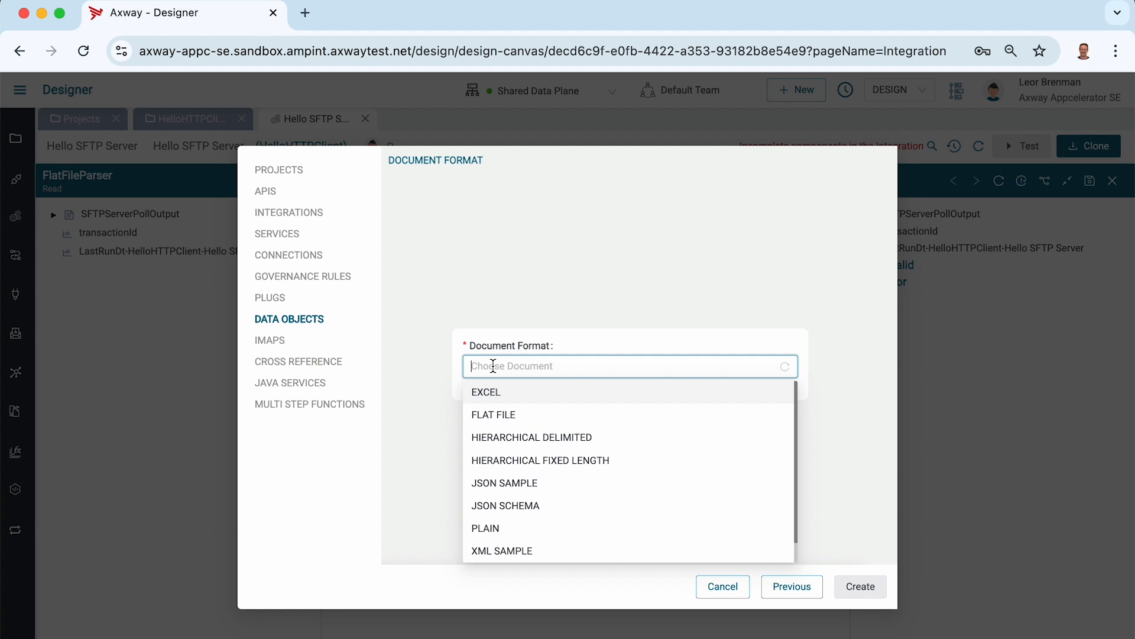
click(493, 415)
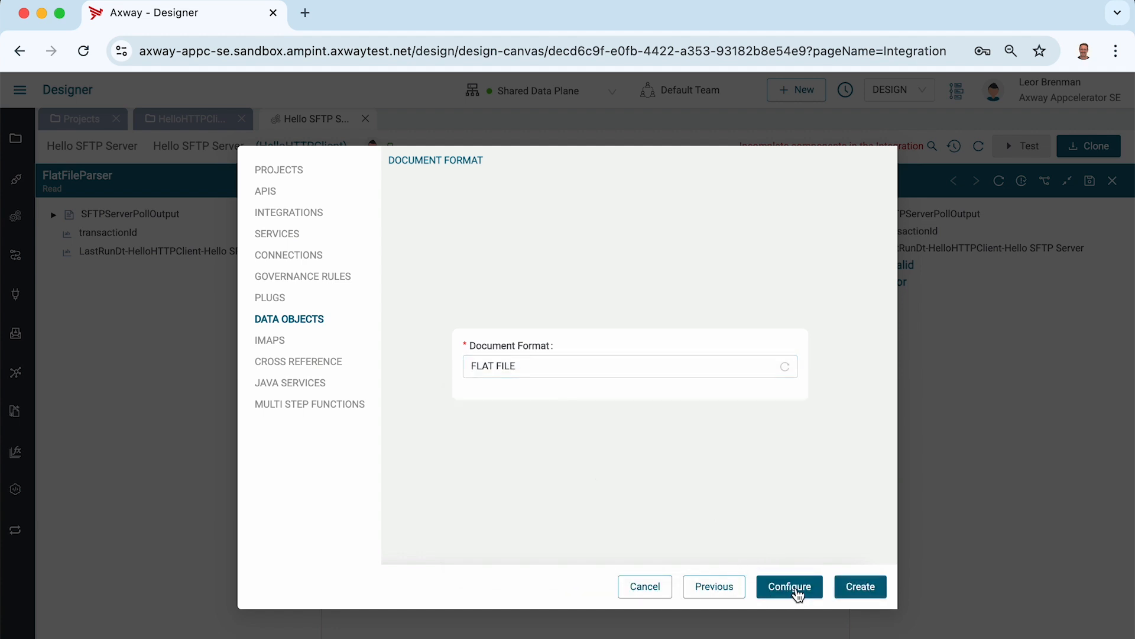
click(796, 590)
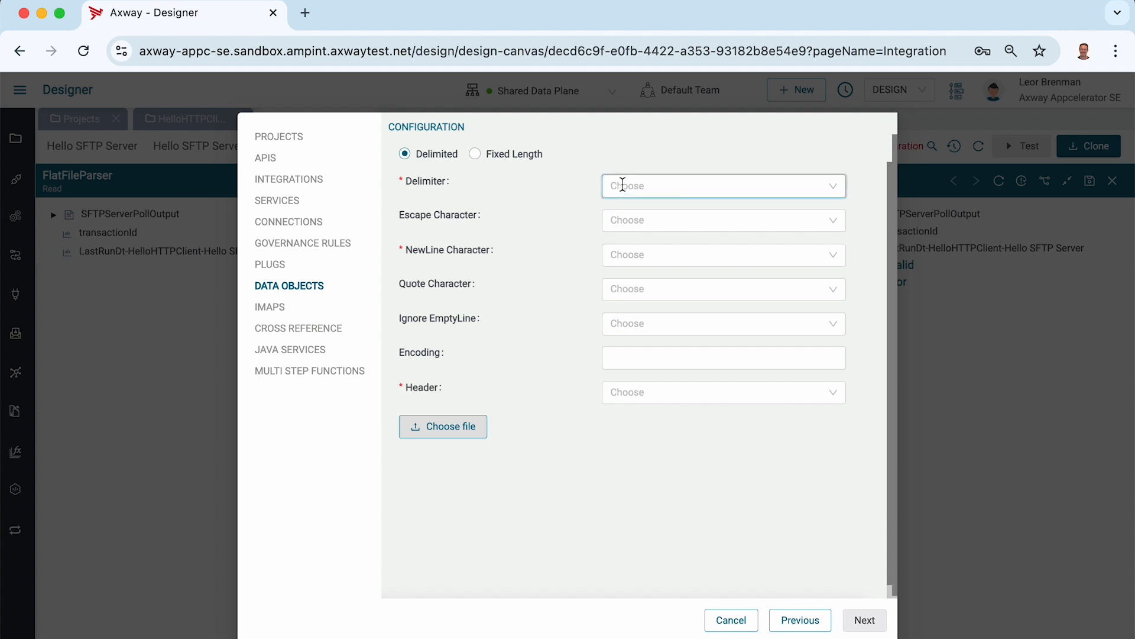
- Configure the delimited flat file with a comma delimiter, \n as newline character and Header set to True
click(622, 185)
scroll(628, 236, down, 3)
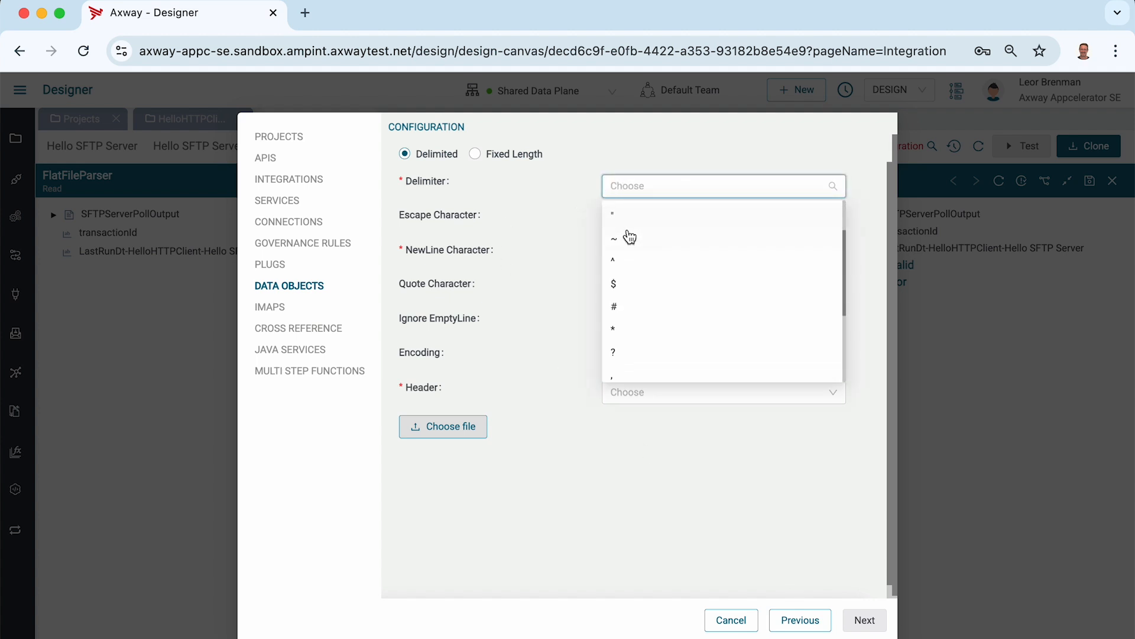
click(615, 353)
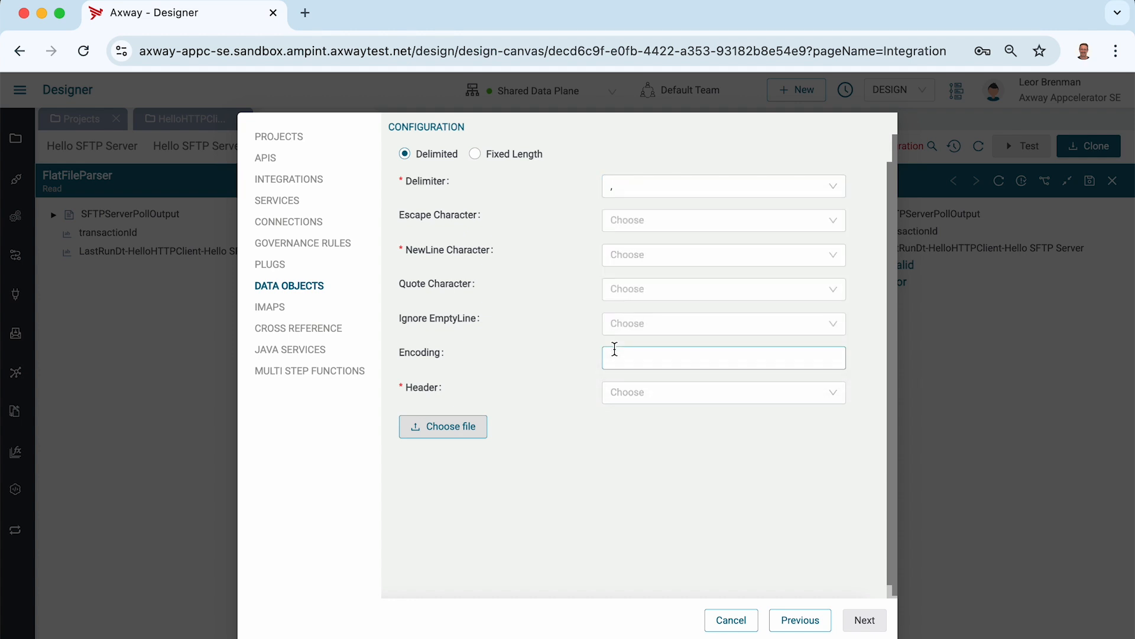
click(624, 255)
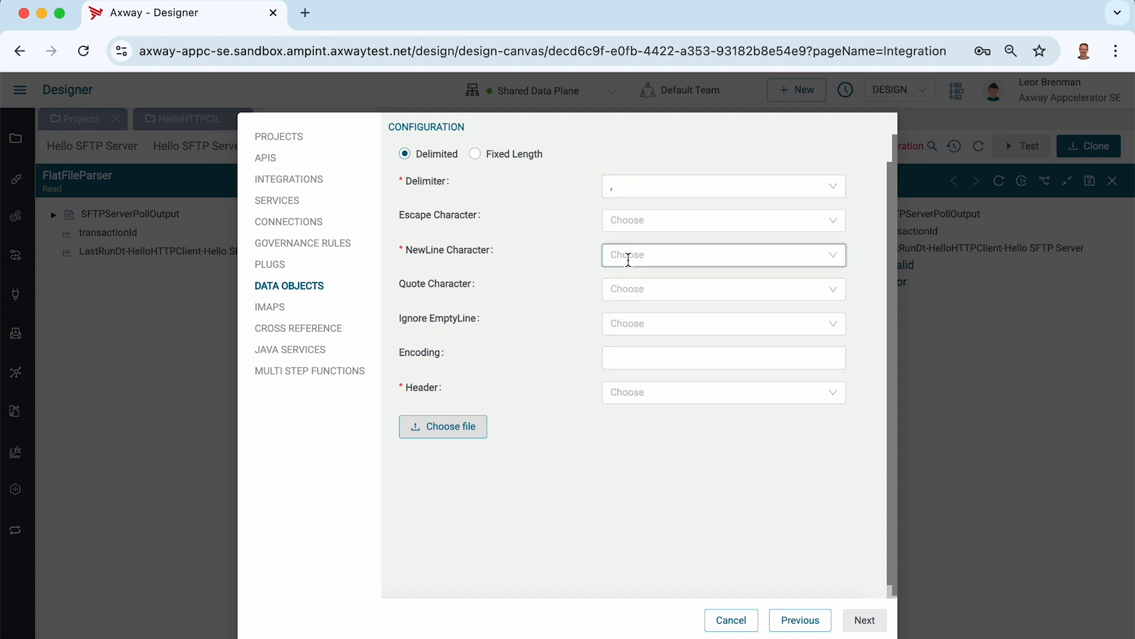
scroll(636, 319, down, 5)
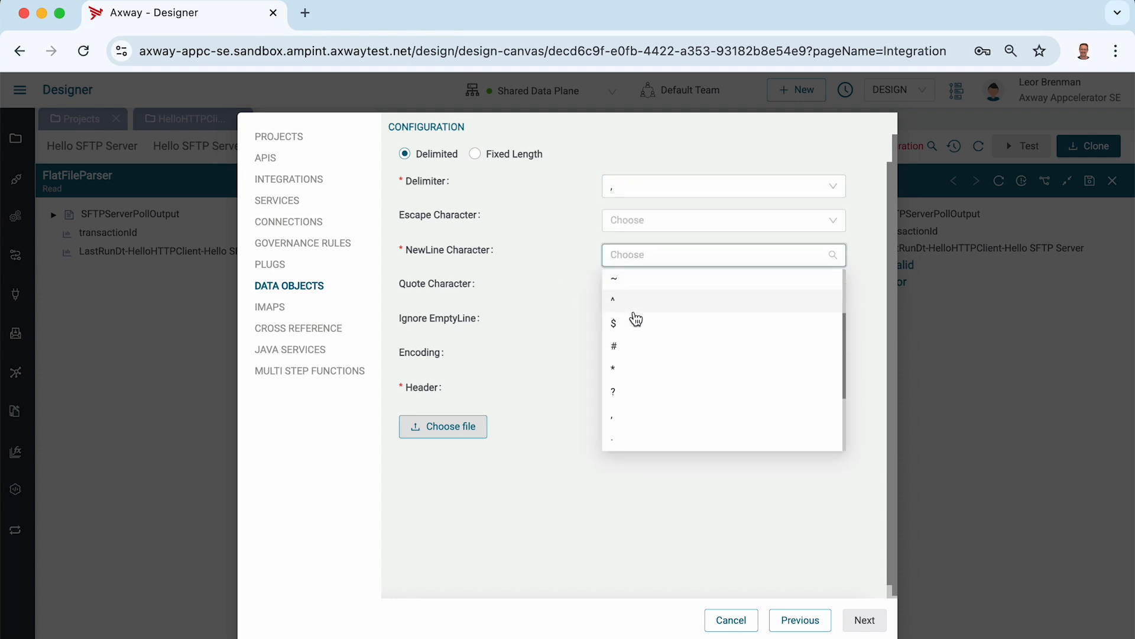
click(615, 407)
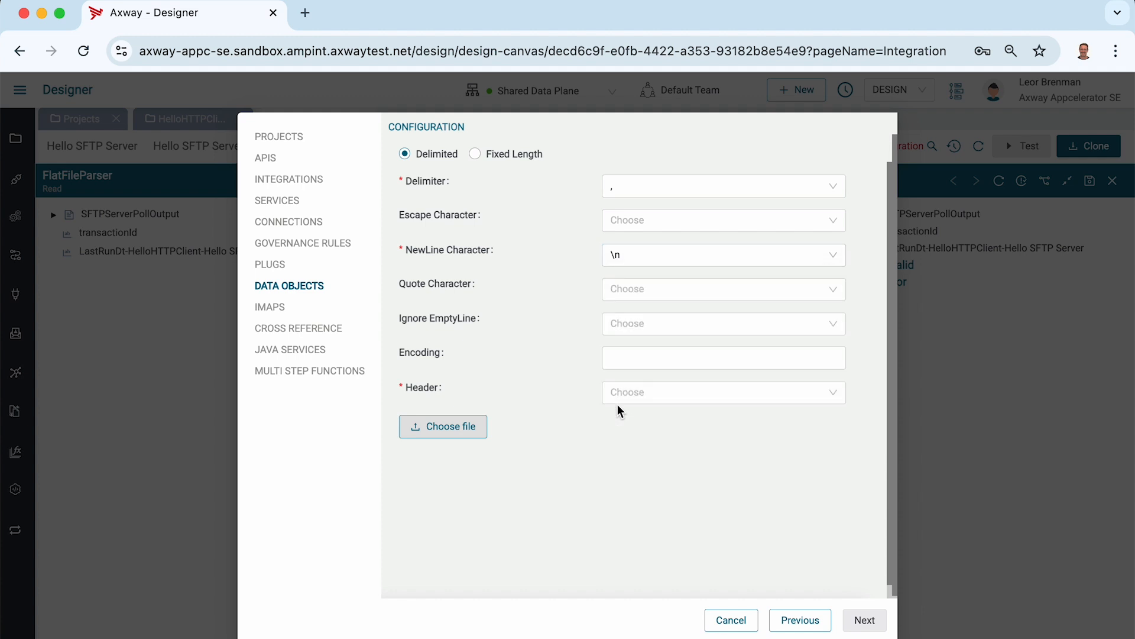
click(615, 392)
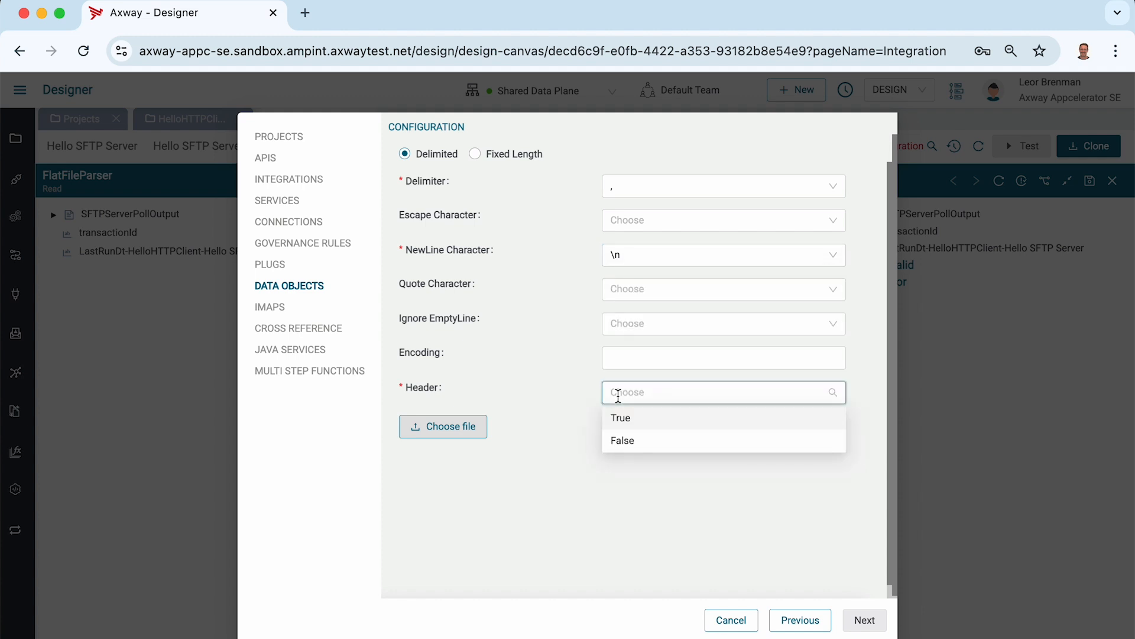
click(628, 420)
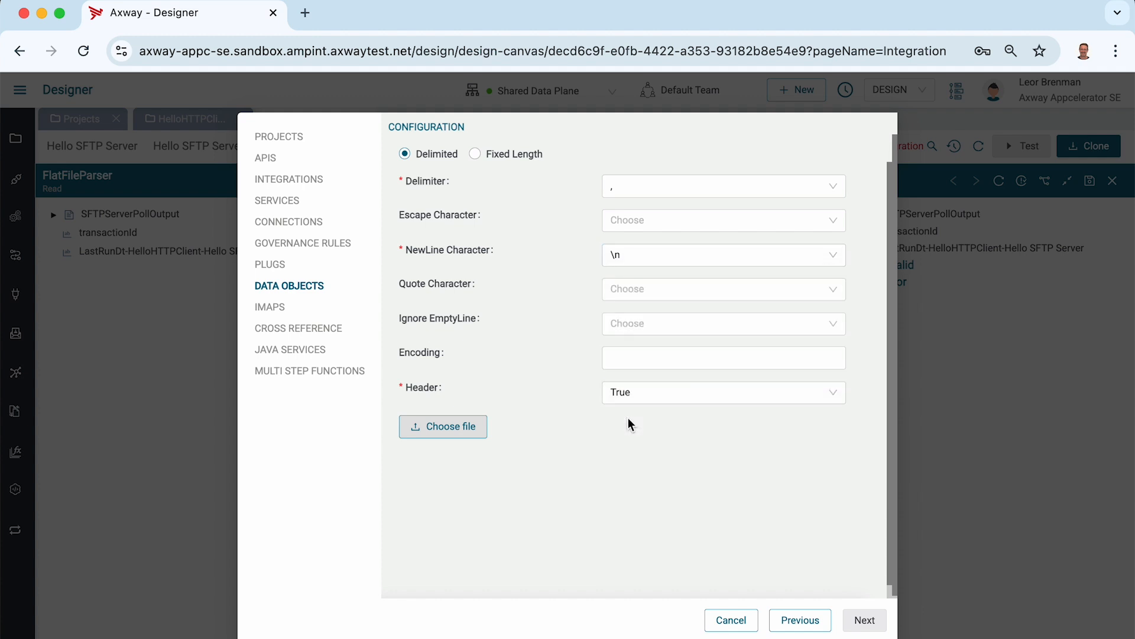
- Switch to Finder, preview the contents of employees.csv on the Desktop, and return to the browser
key(super+Tab)
key(super+Tab)
key(super+Tab)
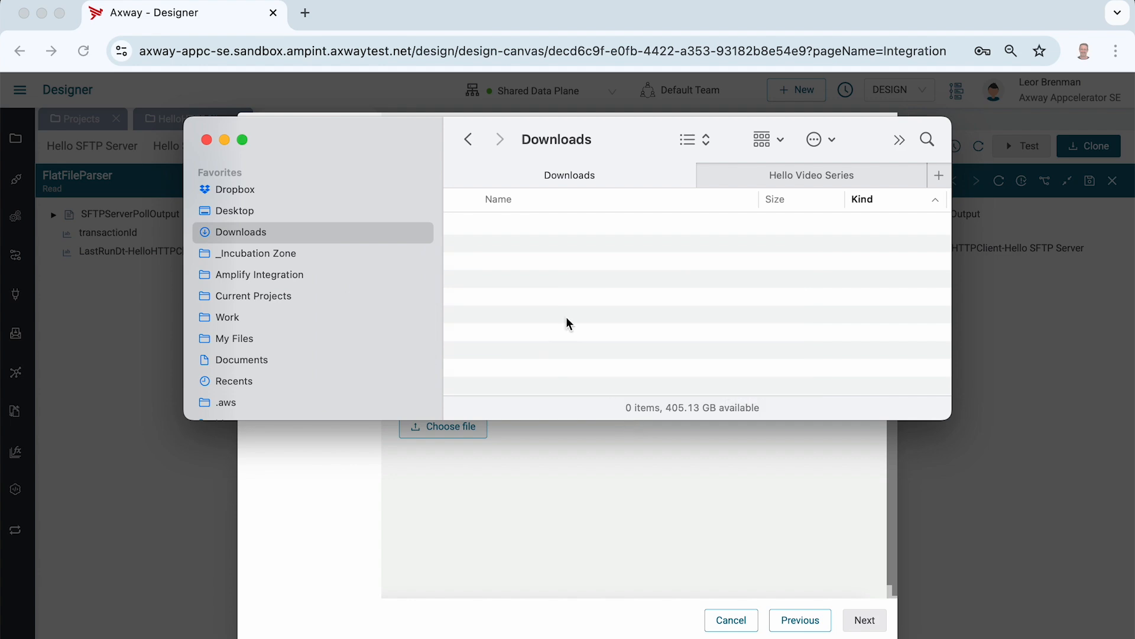
click(229, 214)
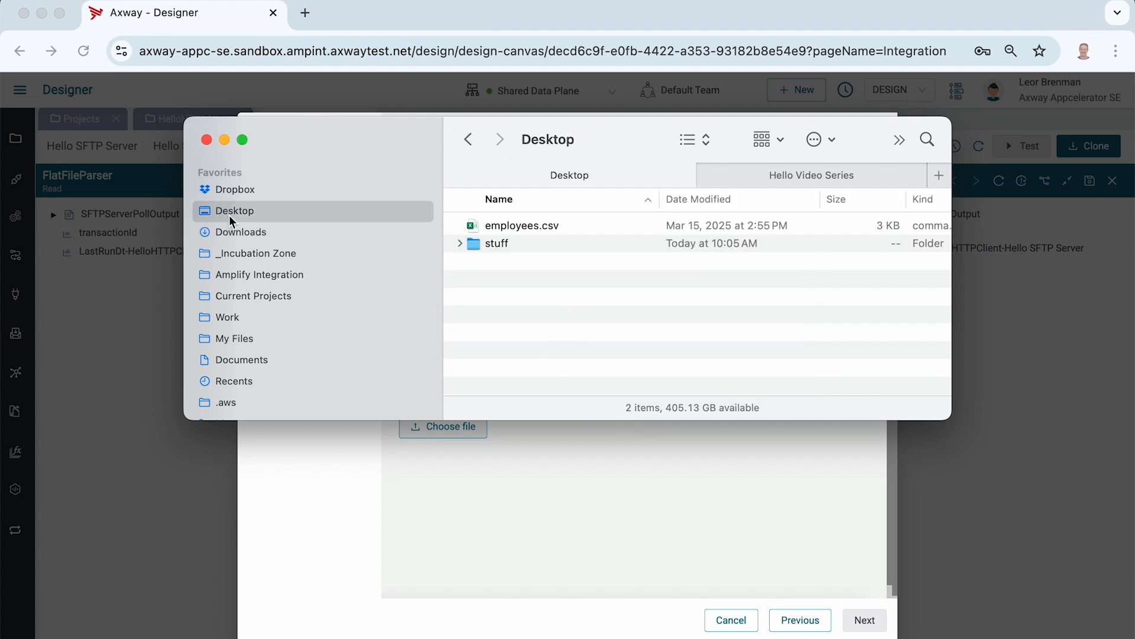
click(482, 225)
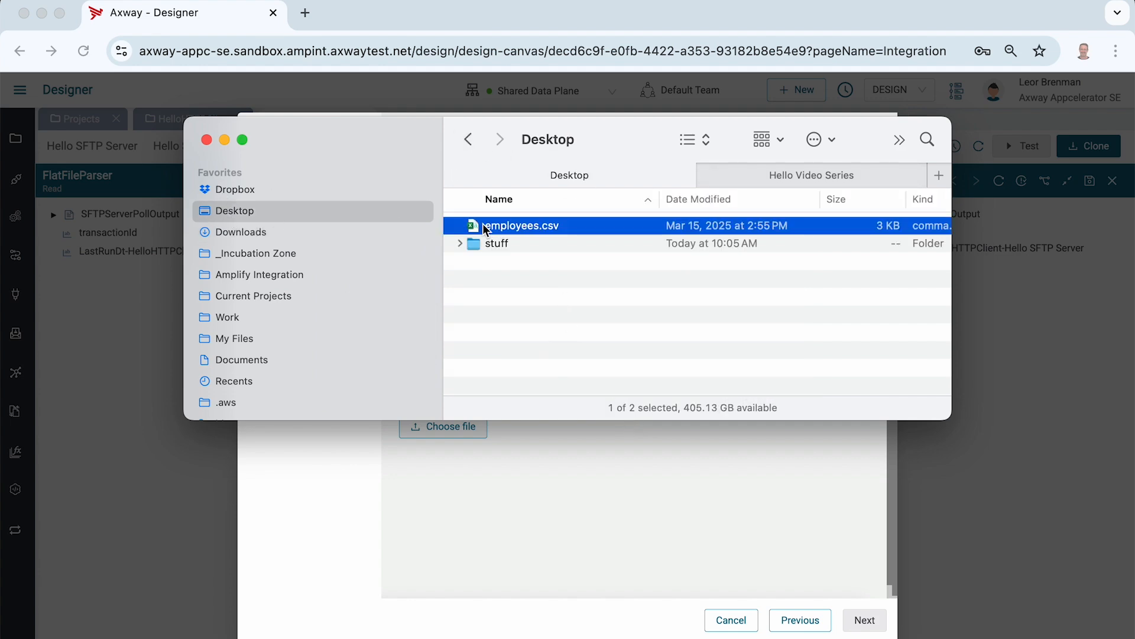
key(space)
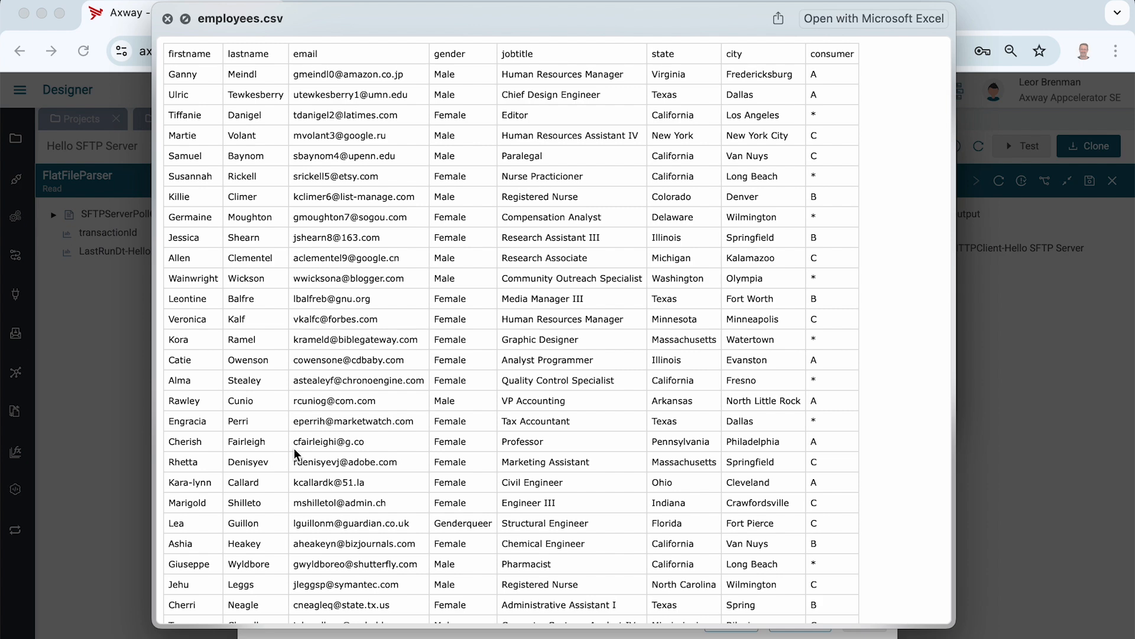
key(space)
key(Return)
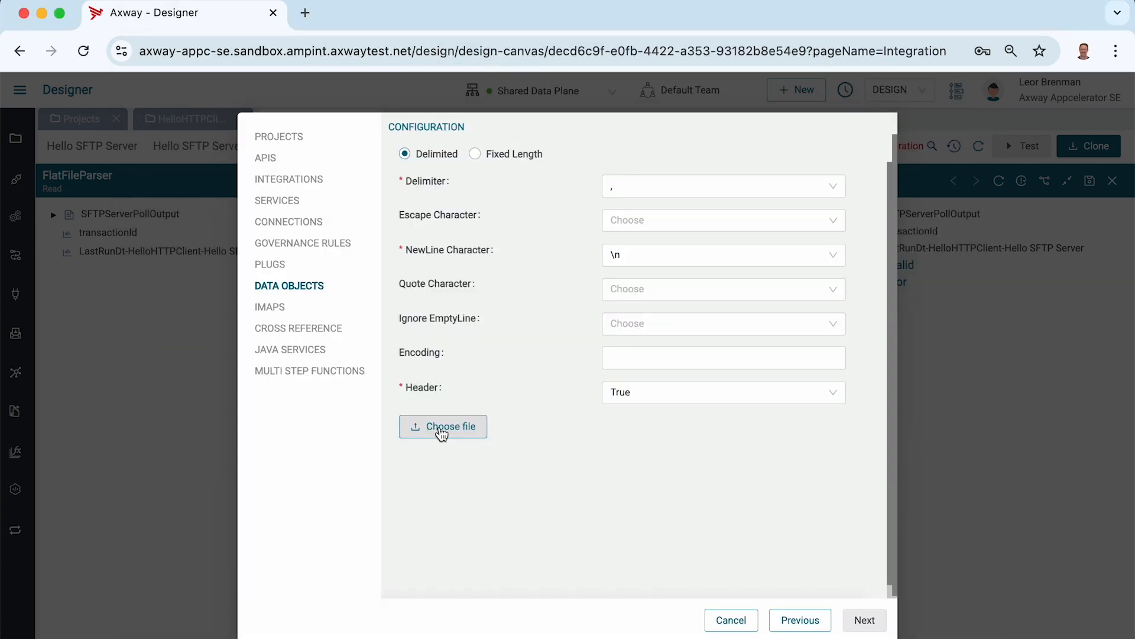
- Upload employees.csv from the Desktop as the sample file and load its columns as fields
click(440, 429)
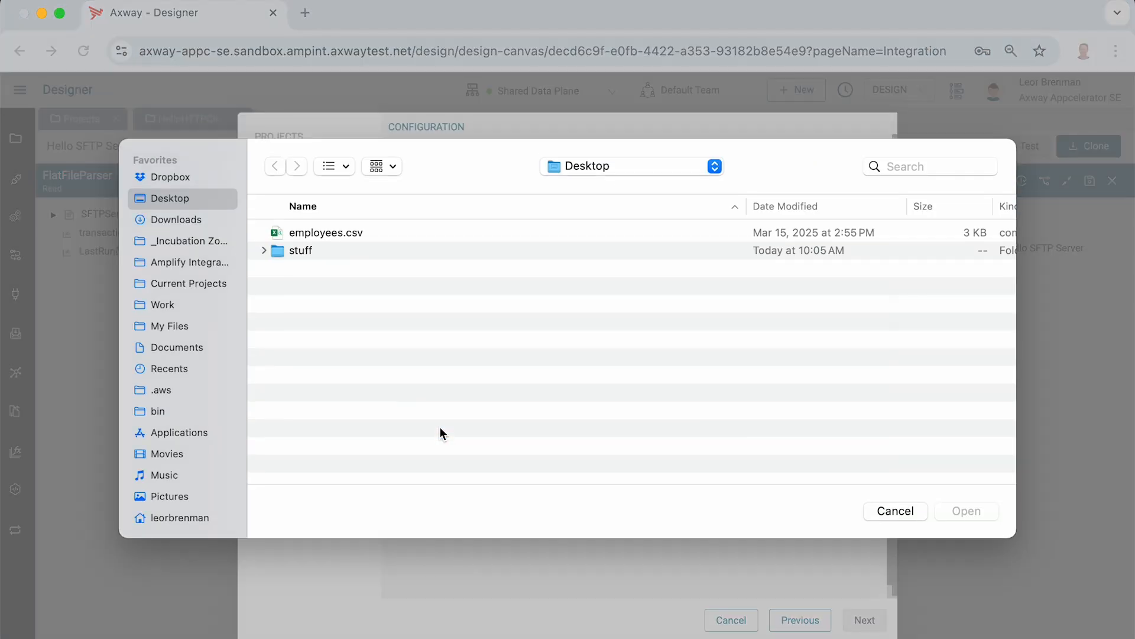
click(344, 236)
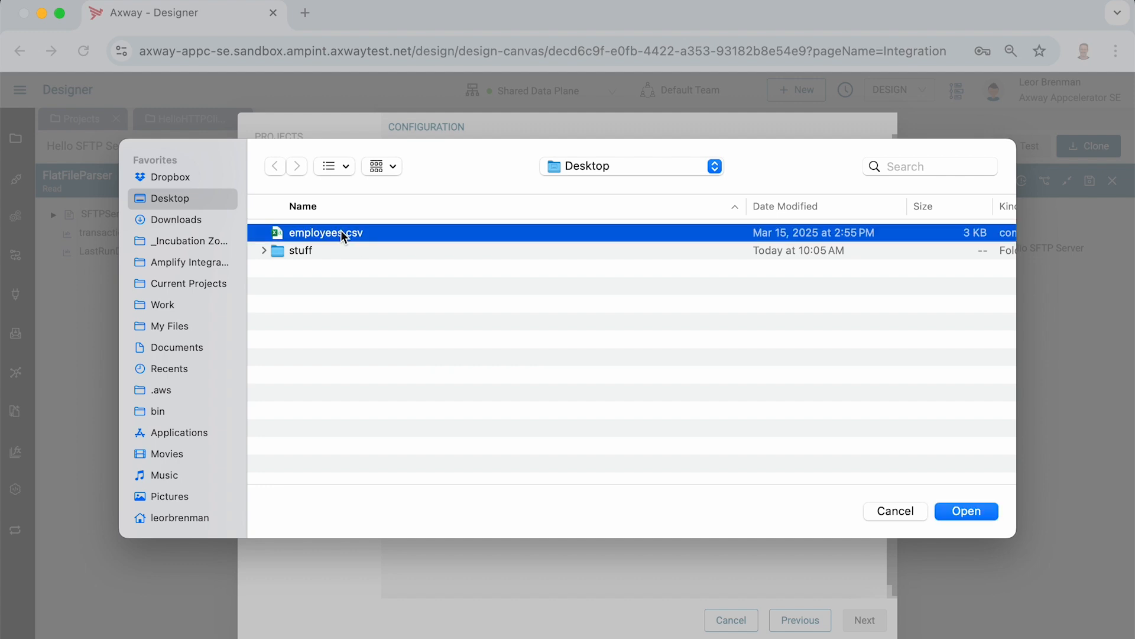
click(967, 511)
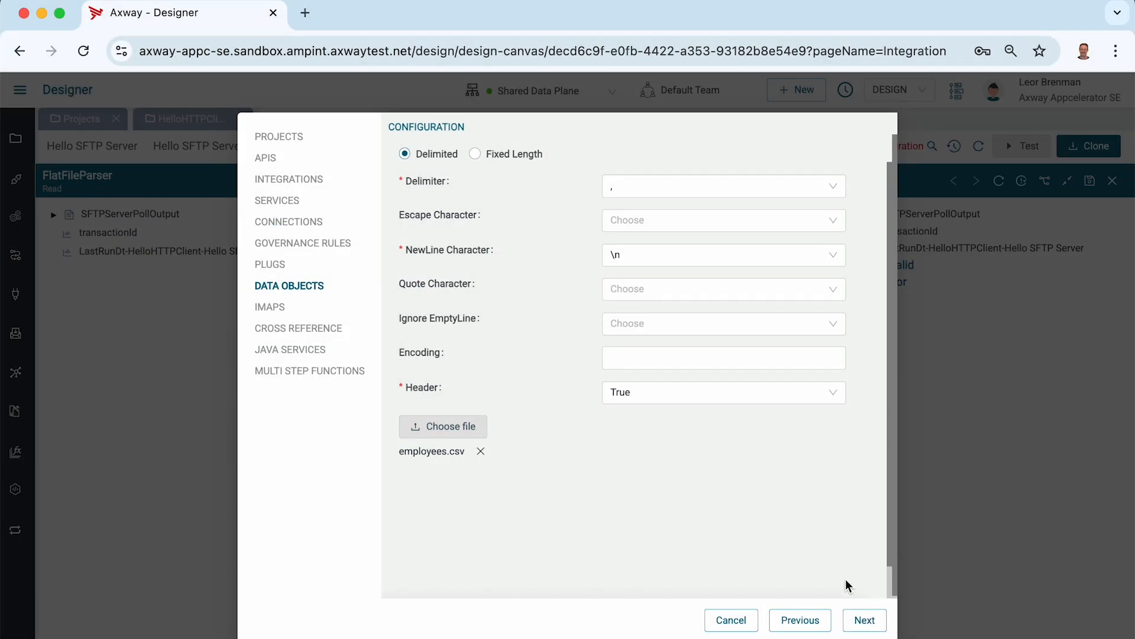
click(863, 622)
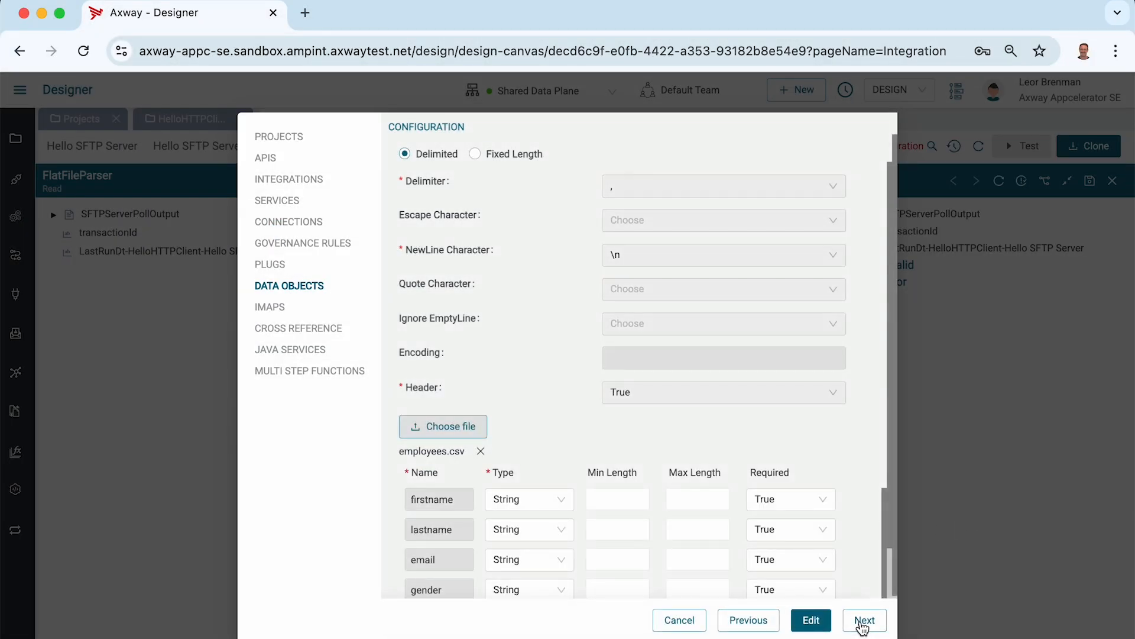
- Review the fields loaded from employees.csv and accept the flat file configuration without changing them
scroll(753, 444, down, 2)
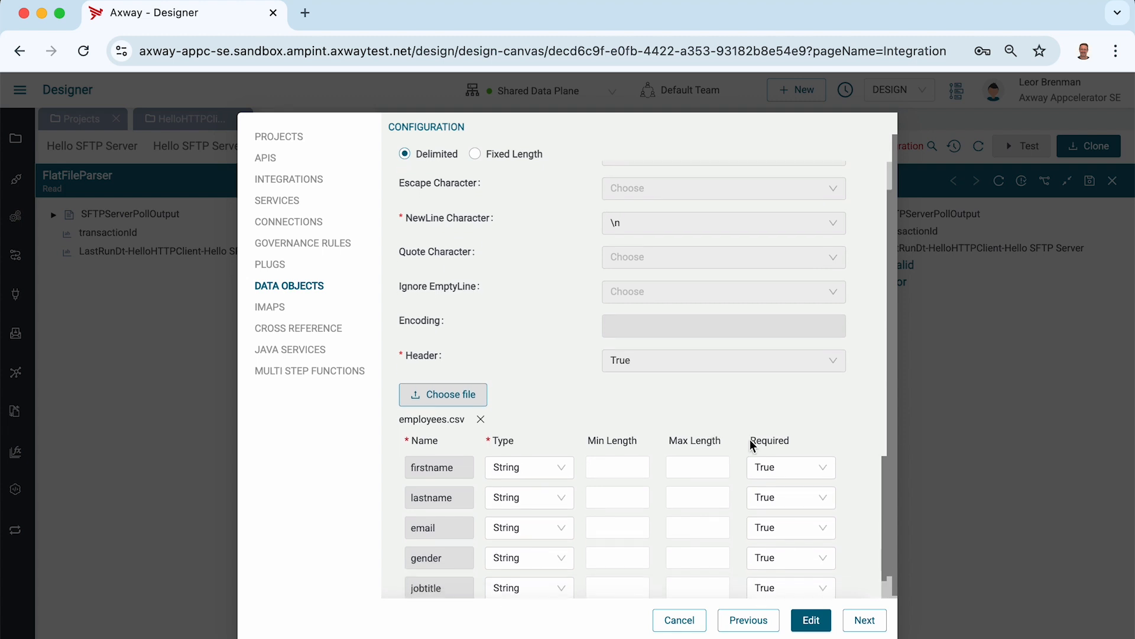
scroll(752, 445, down, 2)
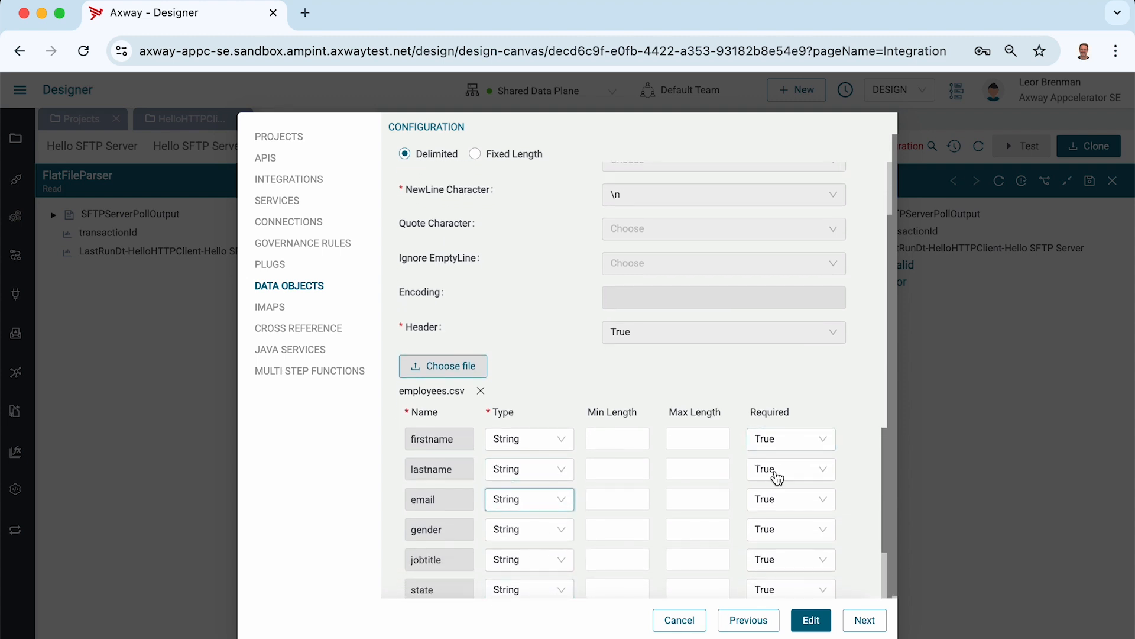
scroll(851, 477, down, 3)
scroll(852, 477, down, 2)
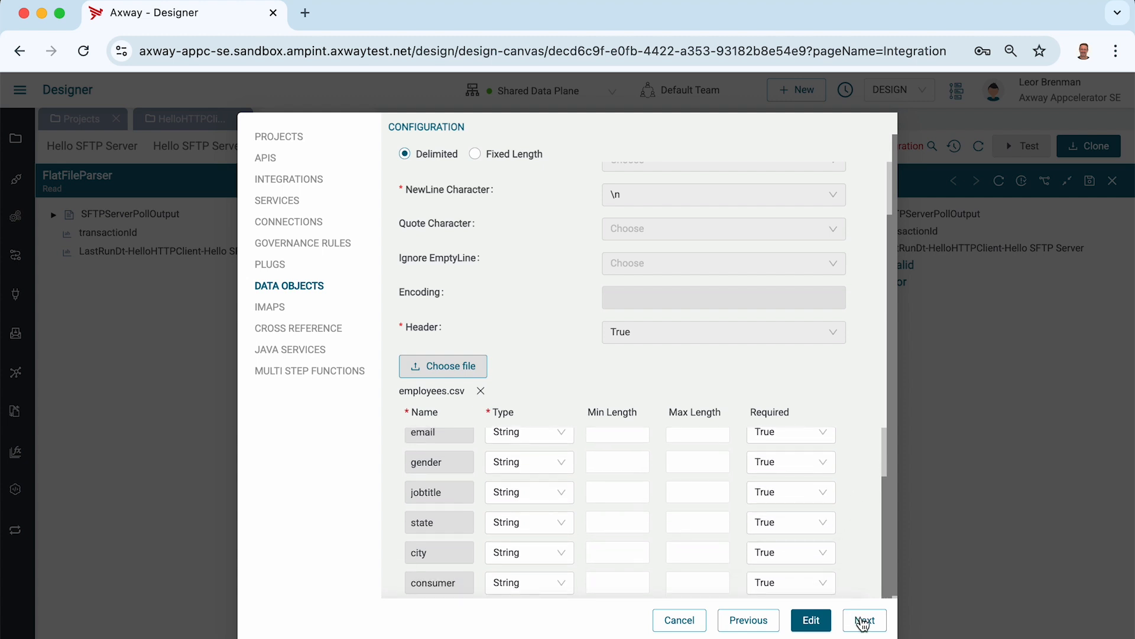
click(864, 618)
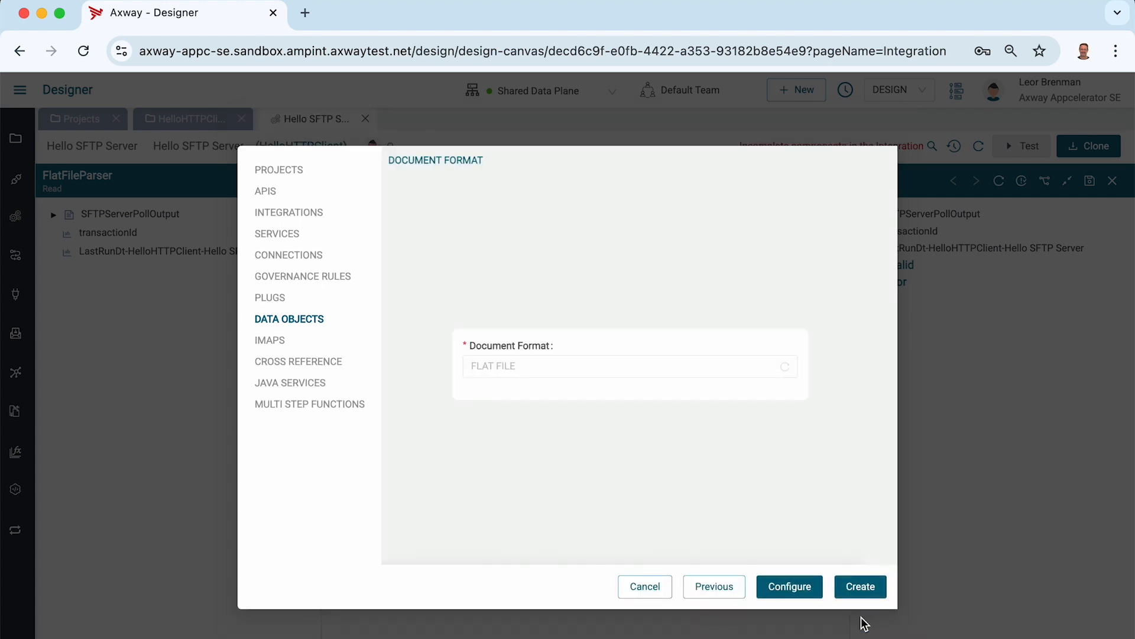
- Create the contactcsv data object, expand its delimitedRecords to check the fields, and close it to return to the integration
click(861, 586)
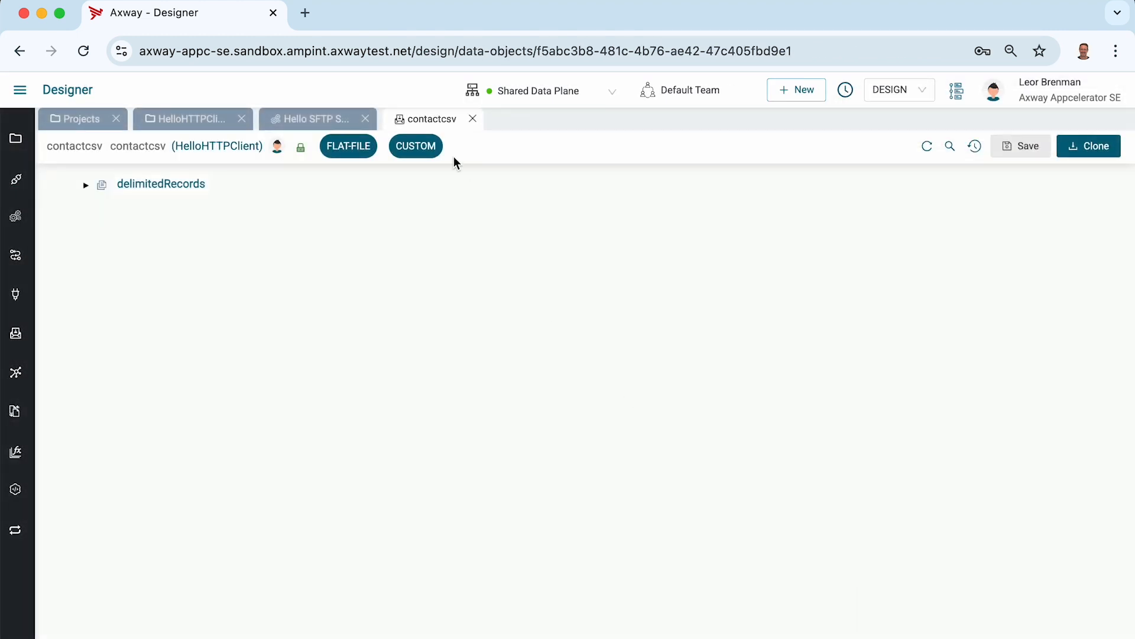
click(86, 185)
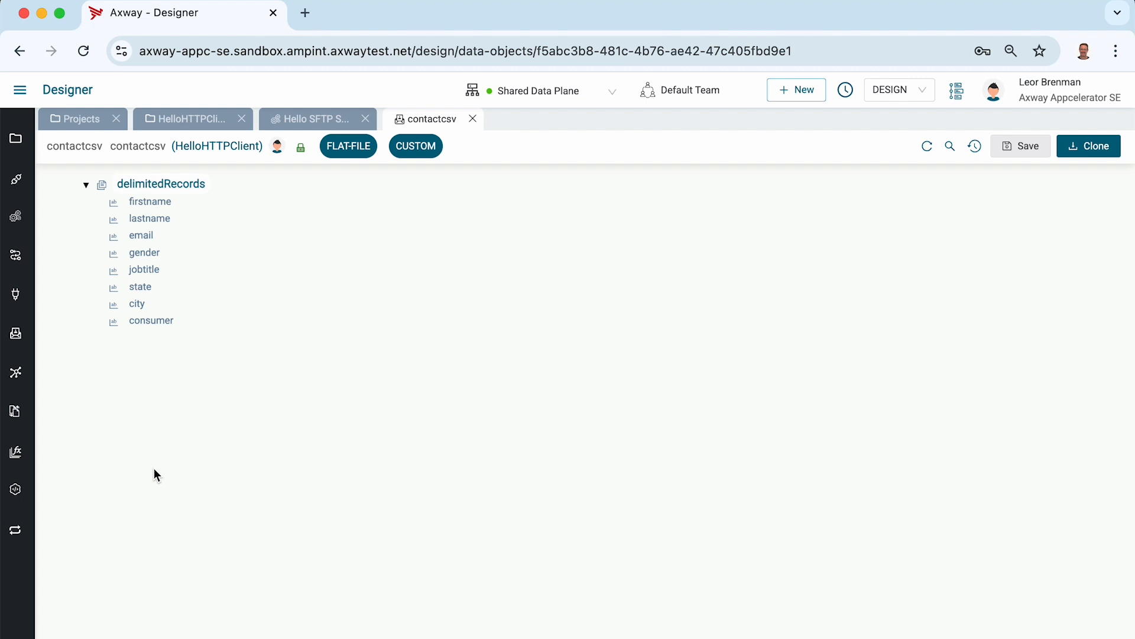
click(473, 118)
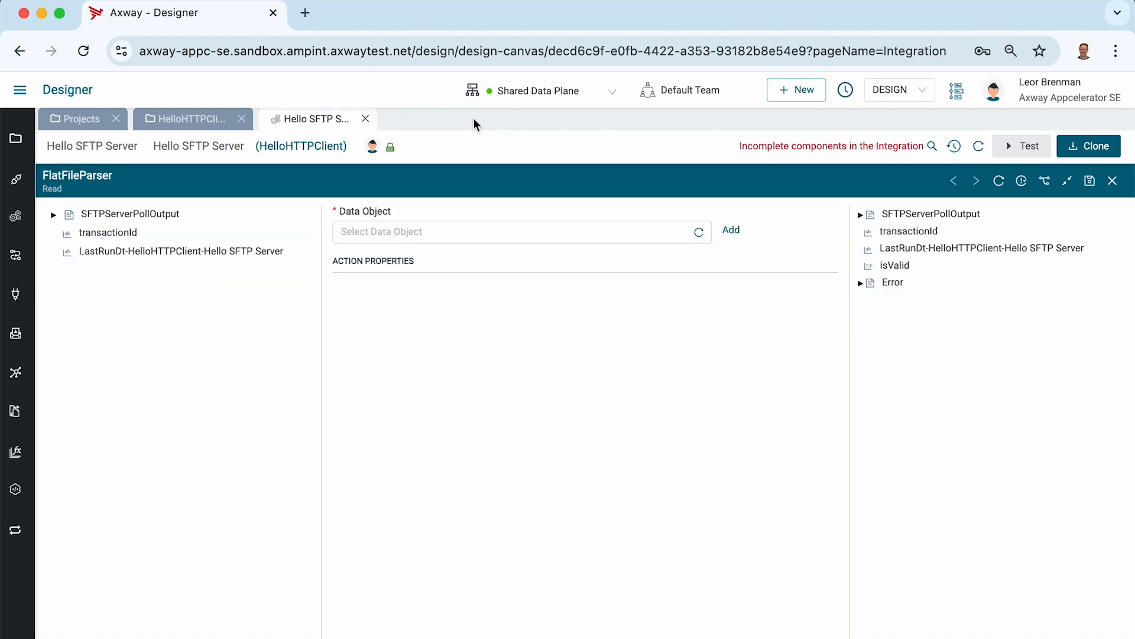
- Refresh the FlatFileParser's data object list and select contactcsv from the current project
click(699, 231)
click(388, 232)
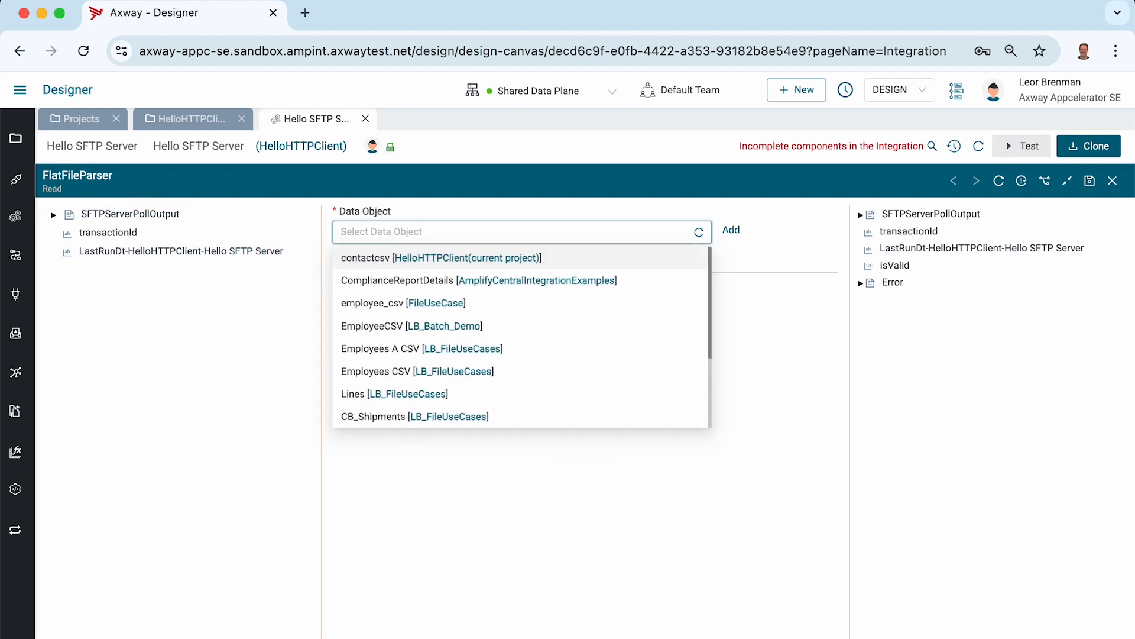
click(360, 257)
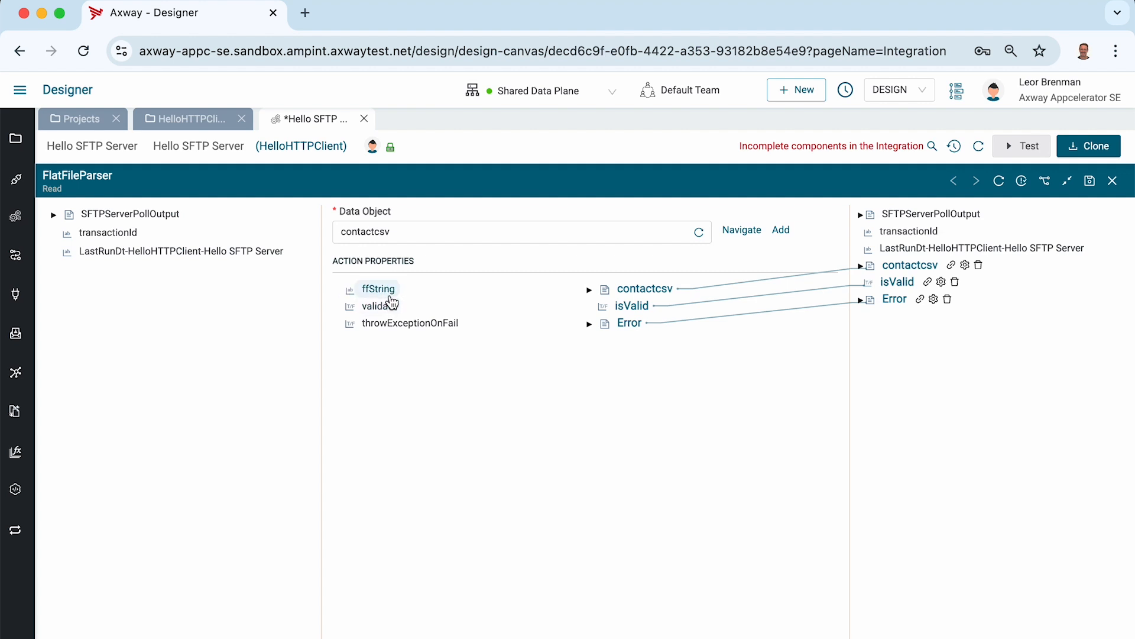
- Map the body of the SFTPServerPollOutput files to ffString and expand the contactcsv output down to its delimitedRecords fields
click(55, 216)
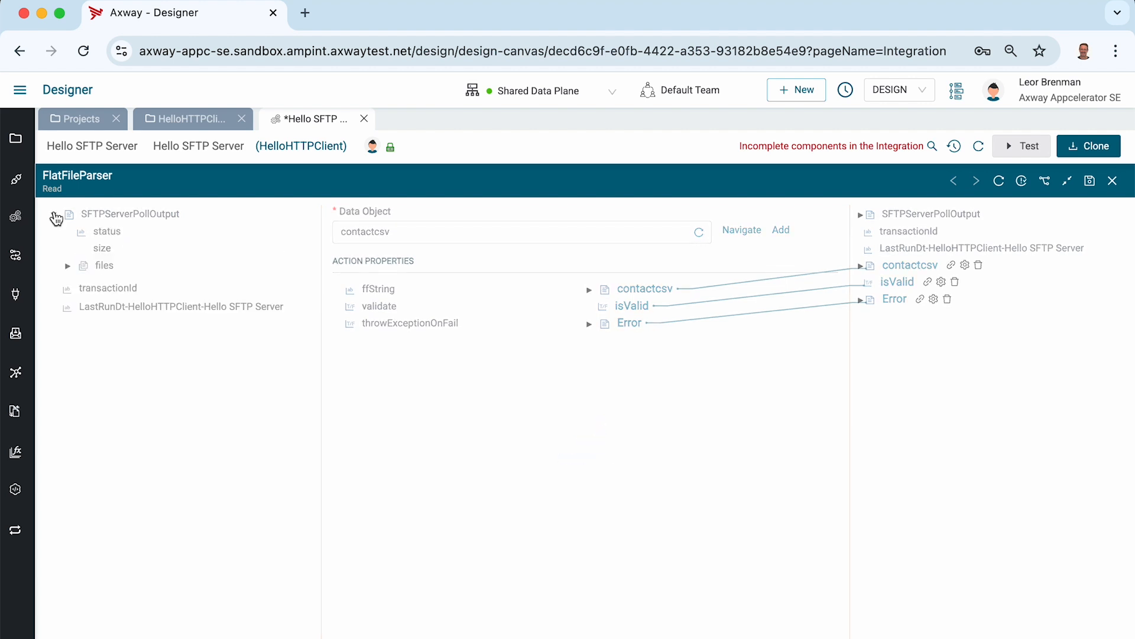
click(67, 265)
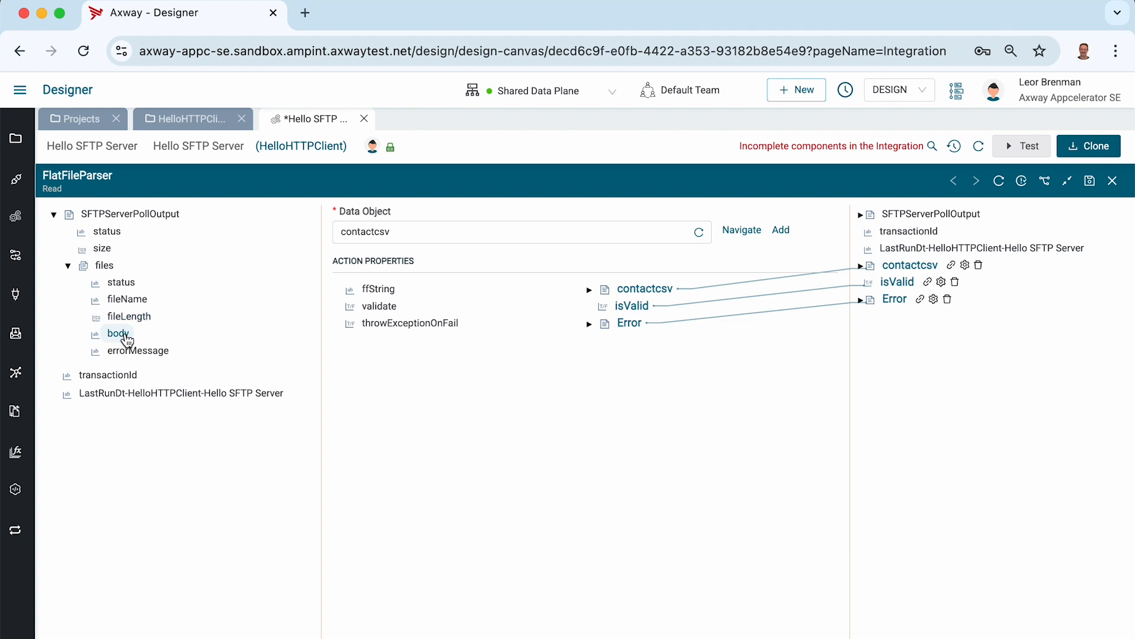
drag(127, 339, 385, 294)
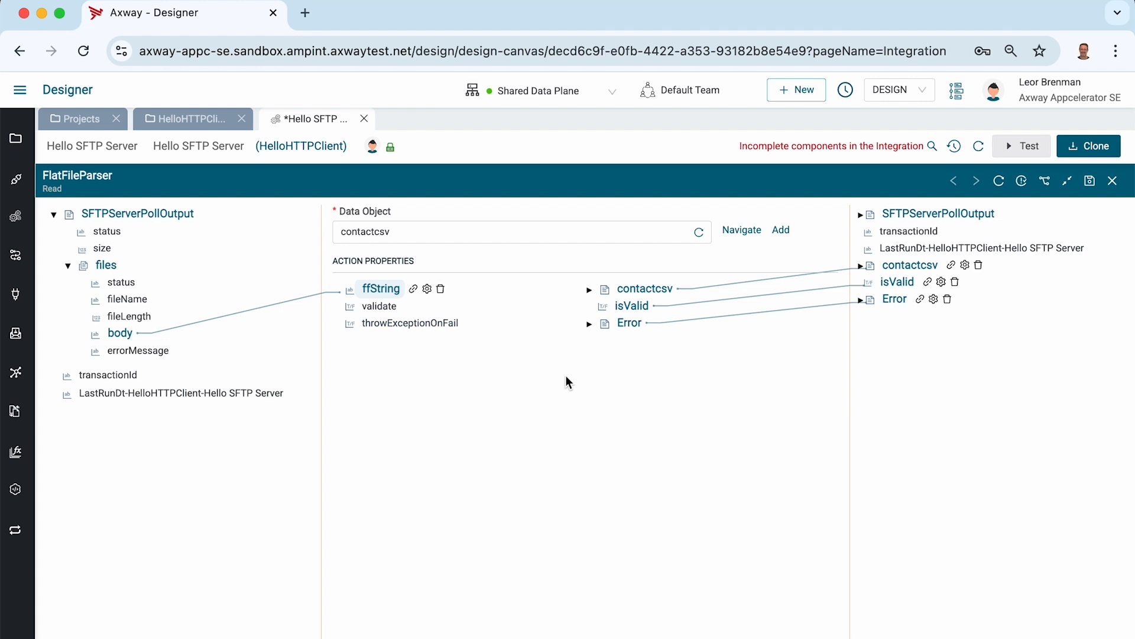
click(589, 289)
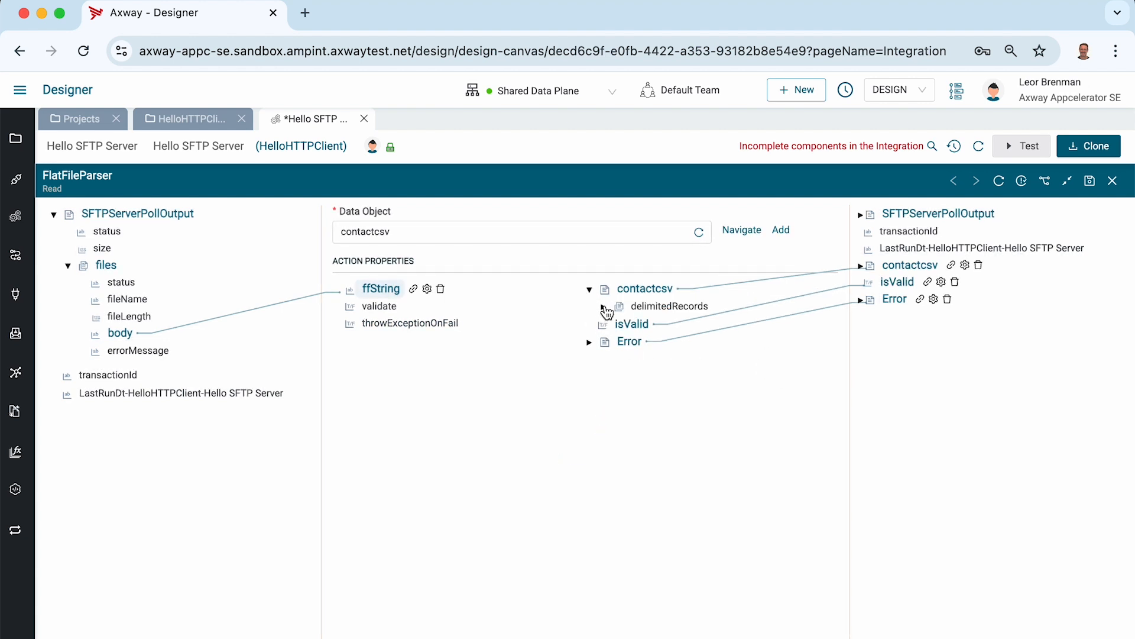
click(604, 306)
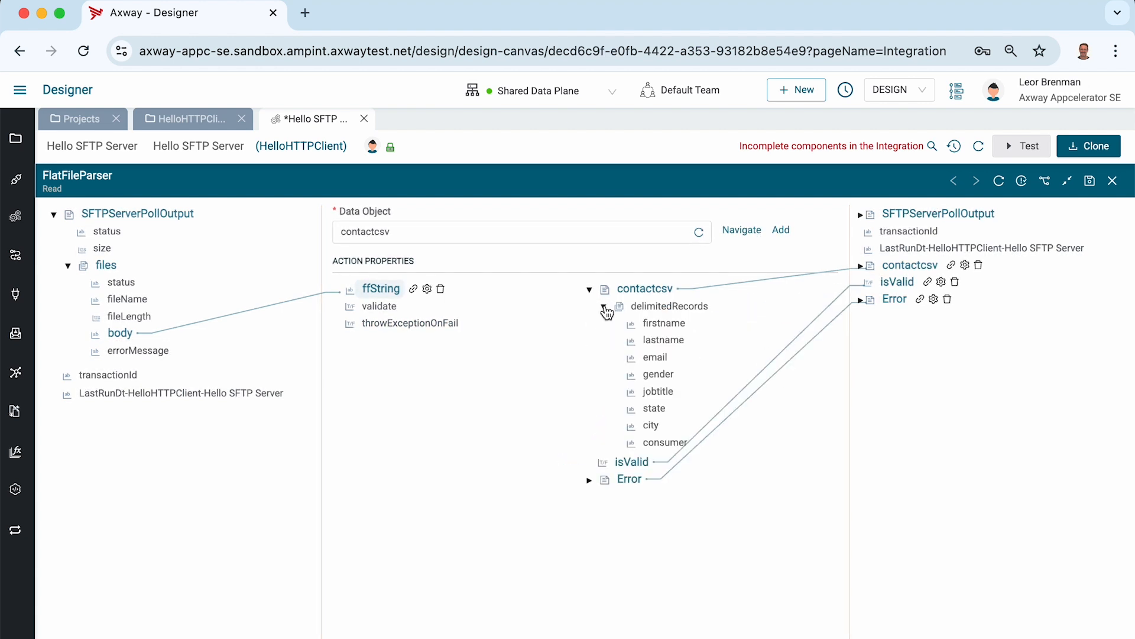
click(860, 266)
click(875, 283)
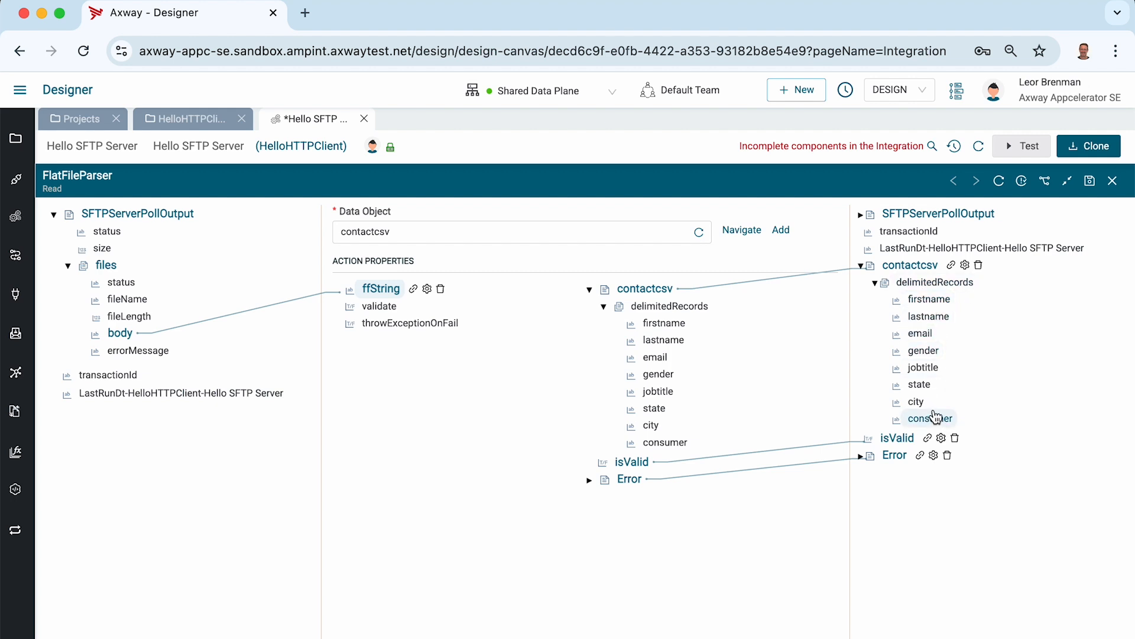
- Save the FlatFileParser configuration and activate the integration's event on the Shared Data Plane
click(1090, 182)
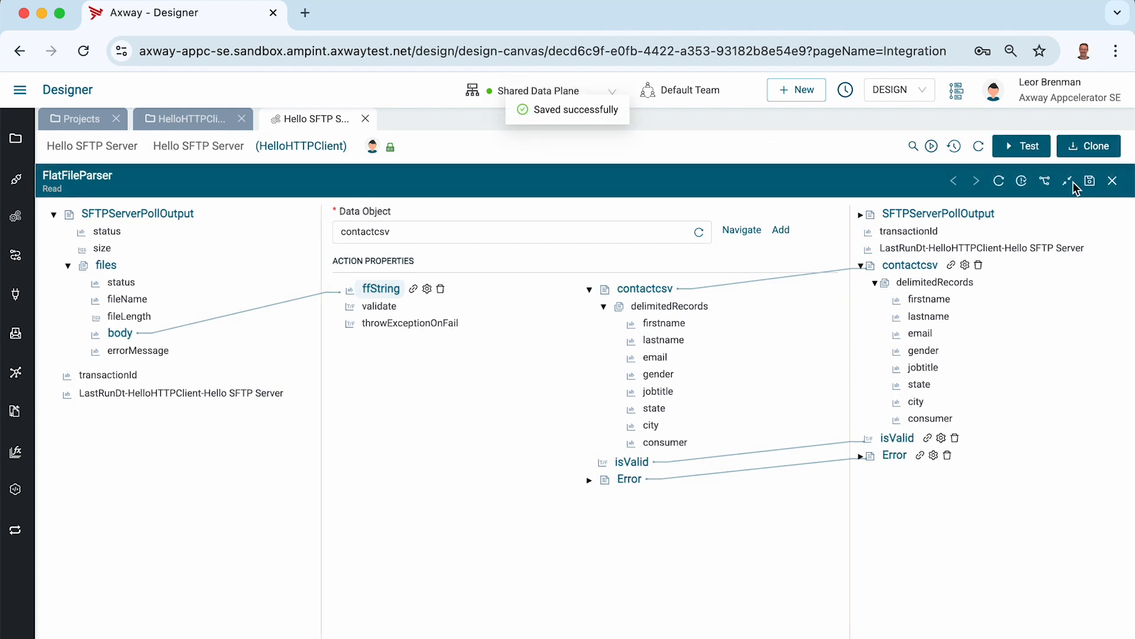
click(932, 146)
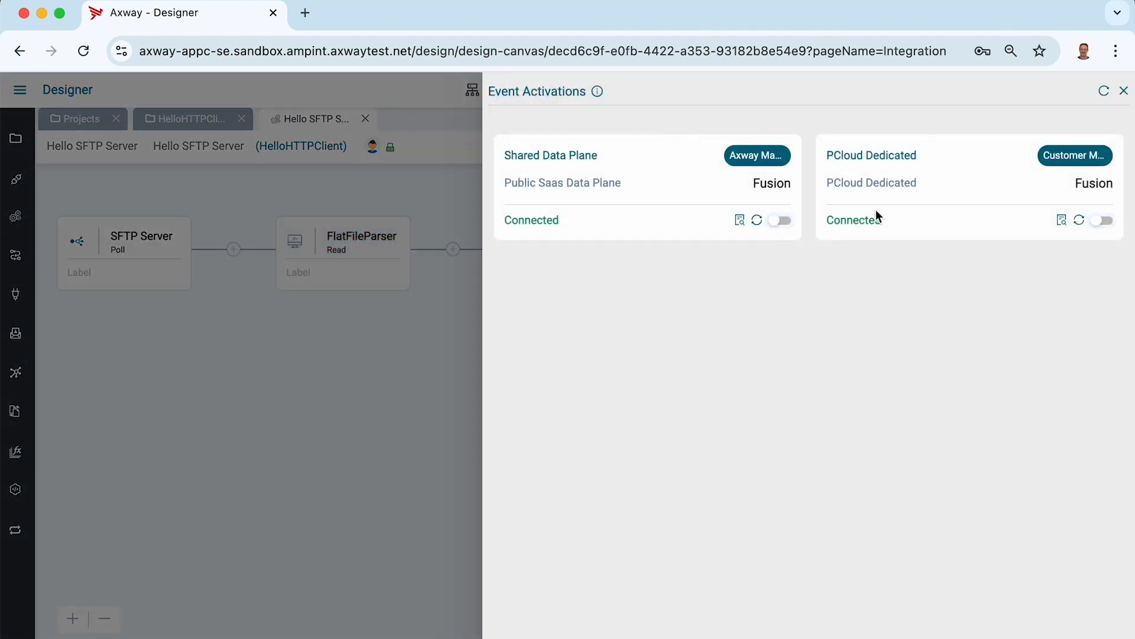
click(774, 222)
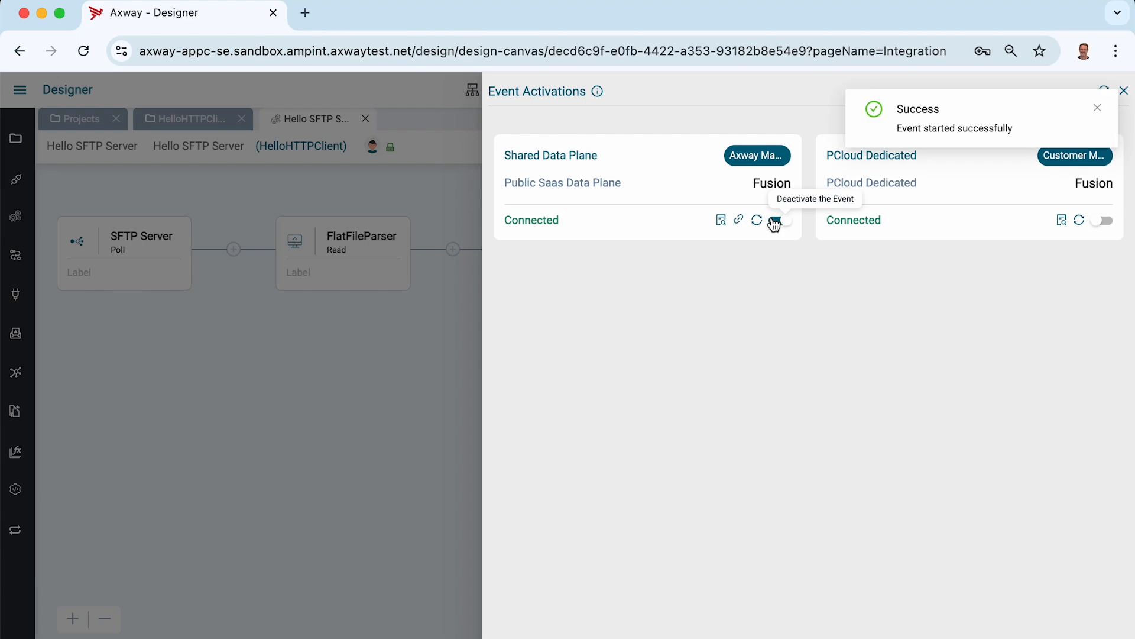
- Switch to FileZilla and reconnect to the saved SFTP site named test
key(super+Tab)
key(super+Tab)
key(super+Tab)
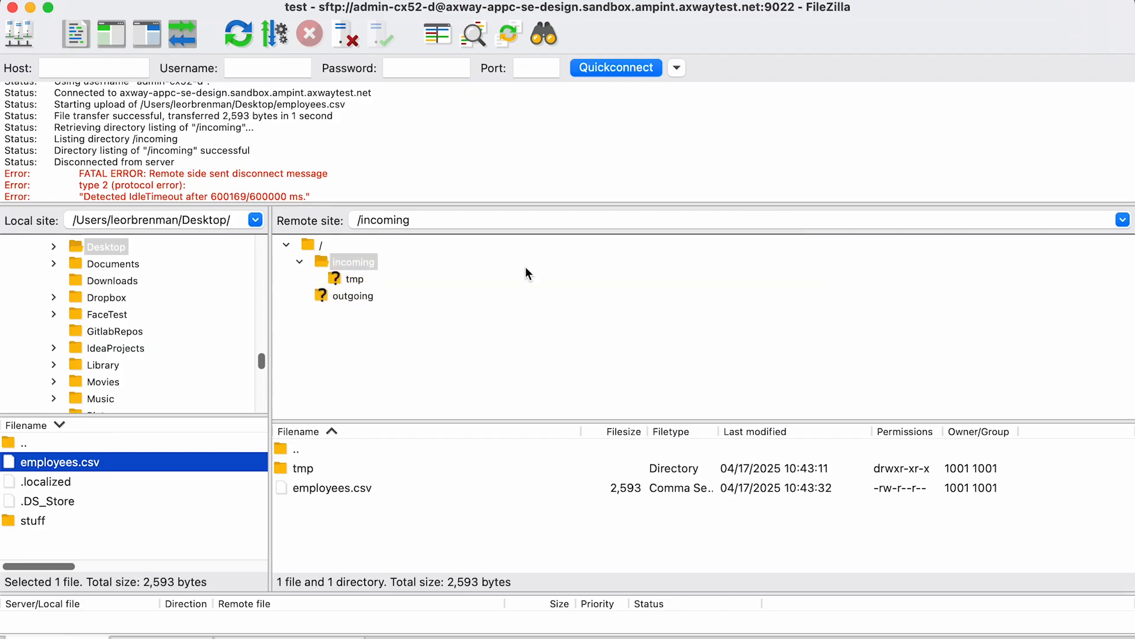
key(super+s)
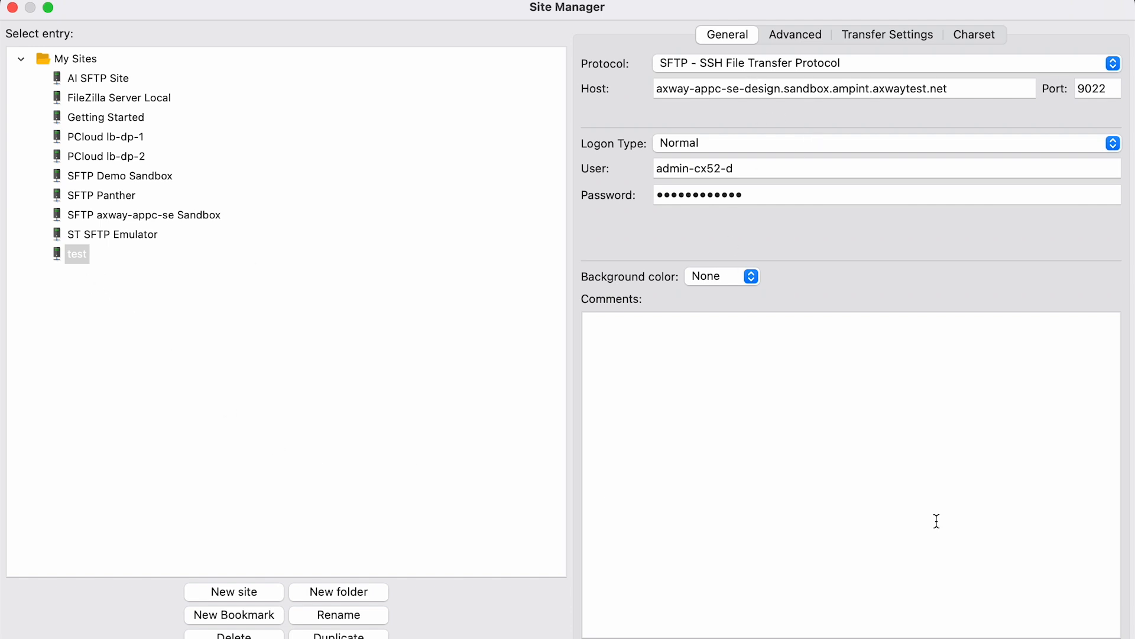
key(Return)
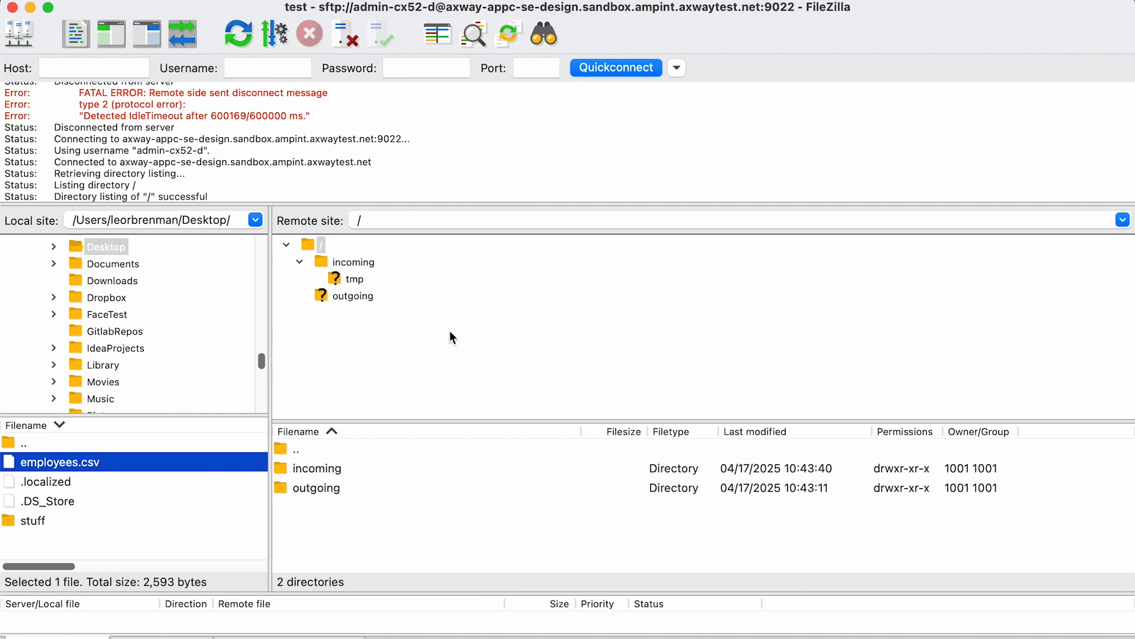
- Upload employees.csv from the Desktop to the remote /incoming folder and switch back to the browser
click(361, 263)
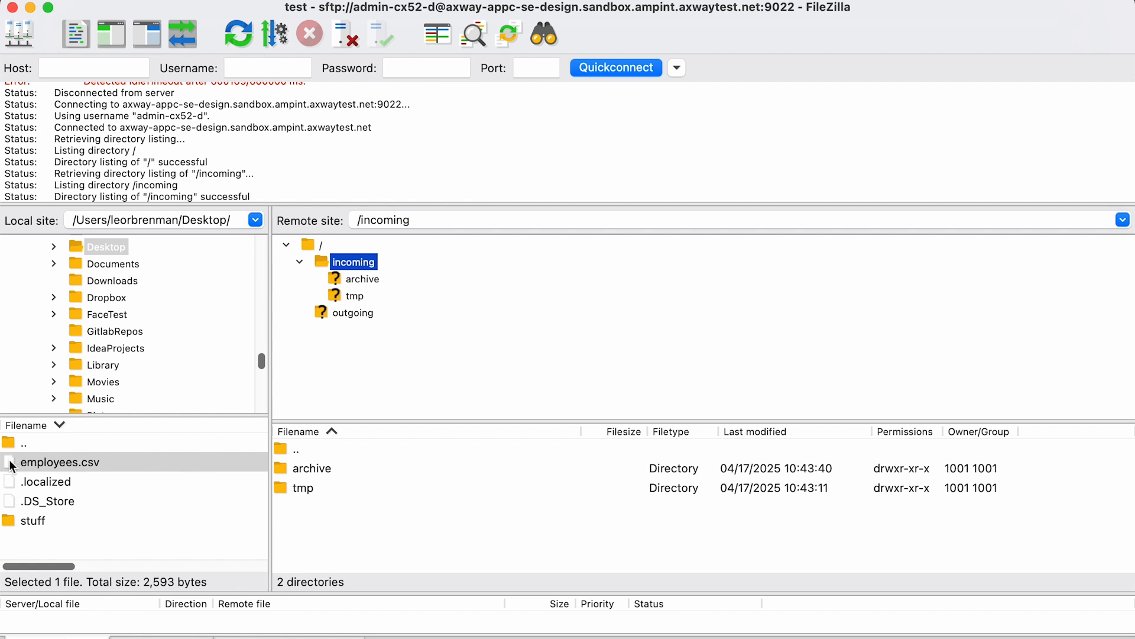
drag(12, 464, 321, 542)
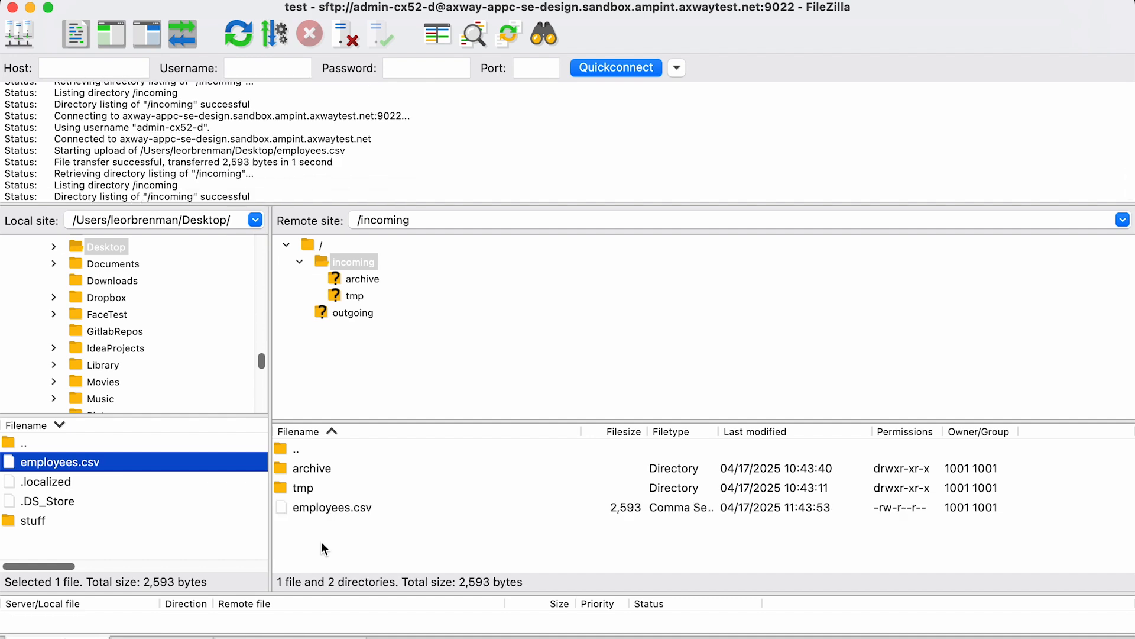
key(super+Tab)
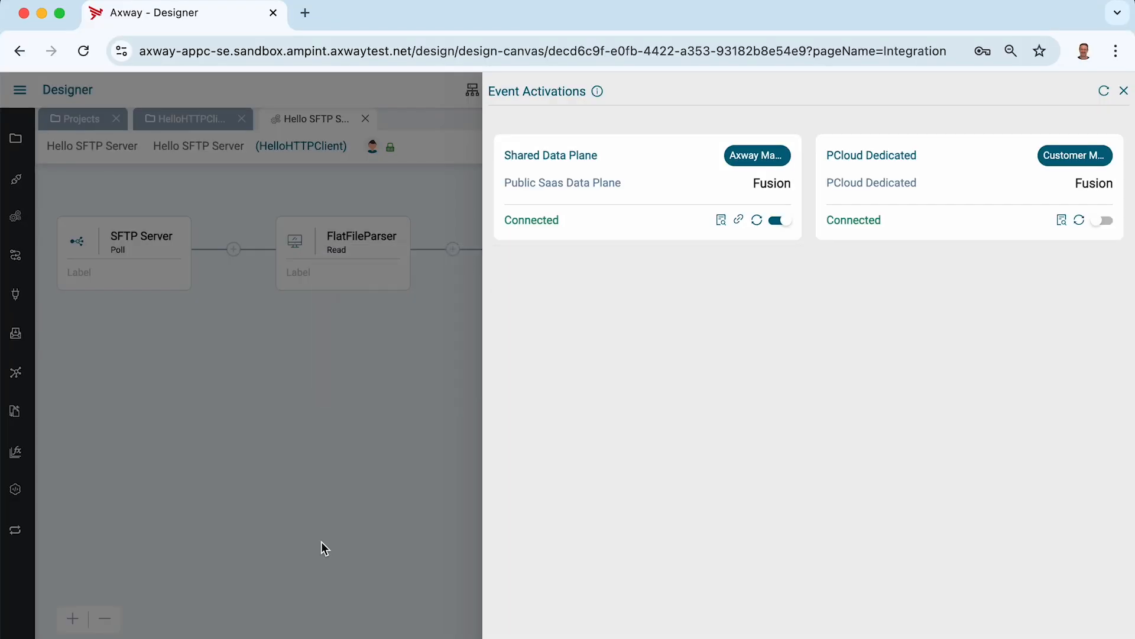
- Close the event activations, go to Monitor, and open the most recent Hello SFTP Server transaction
click(304, 396)
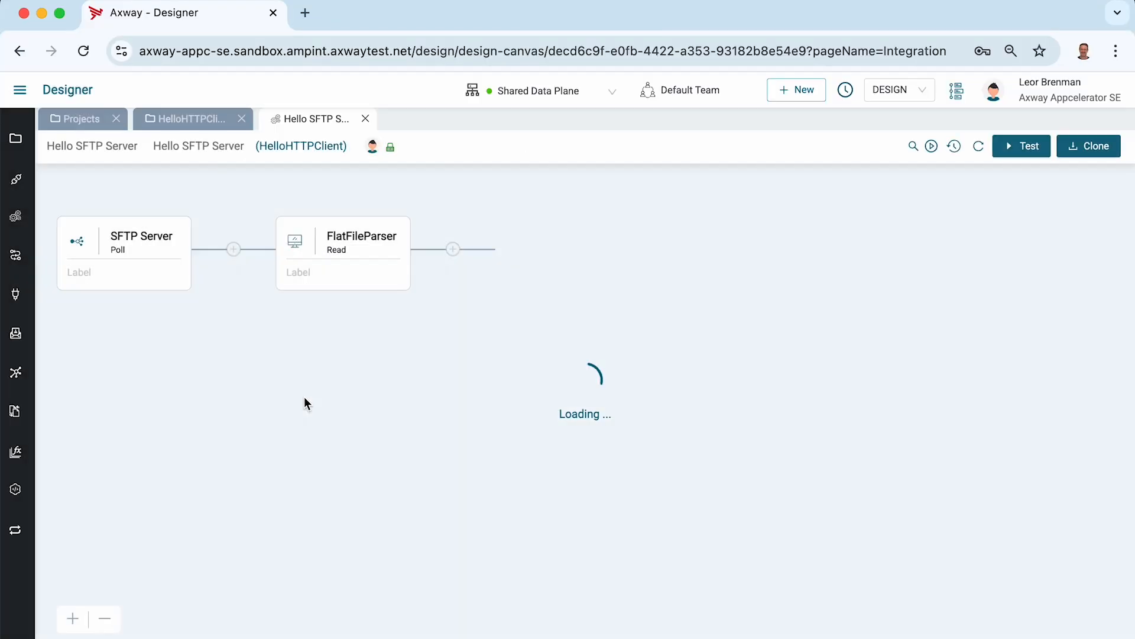
click(16, 90)
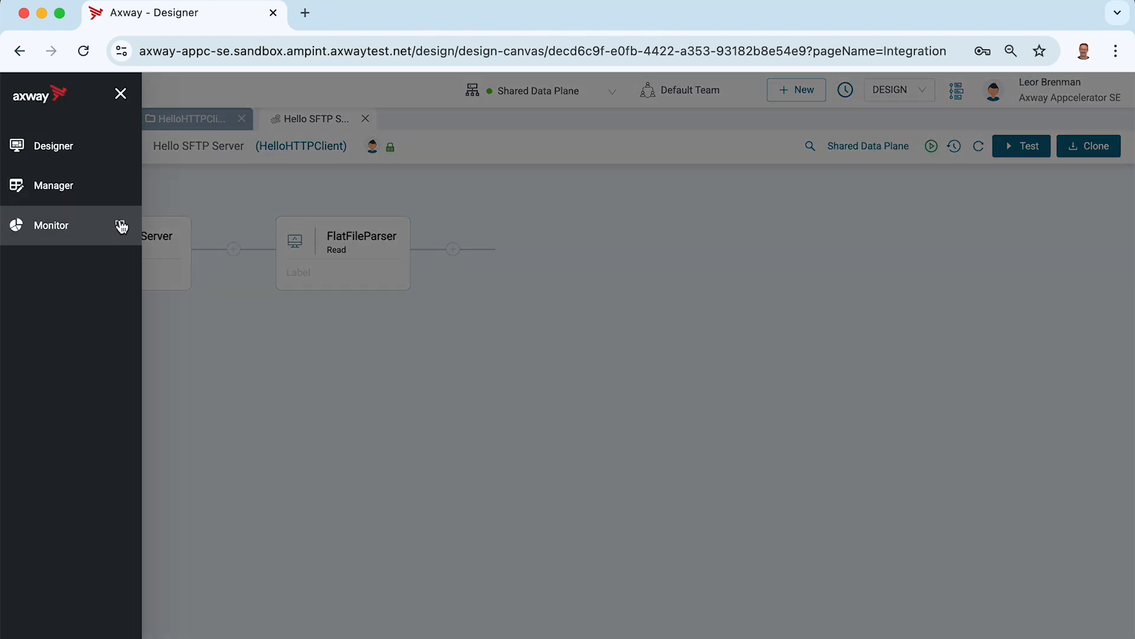
click(122, 226)
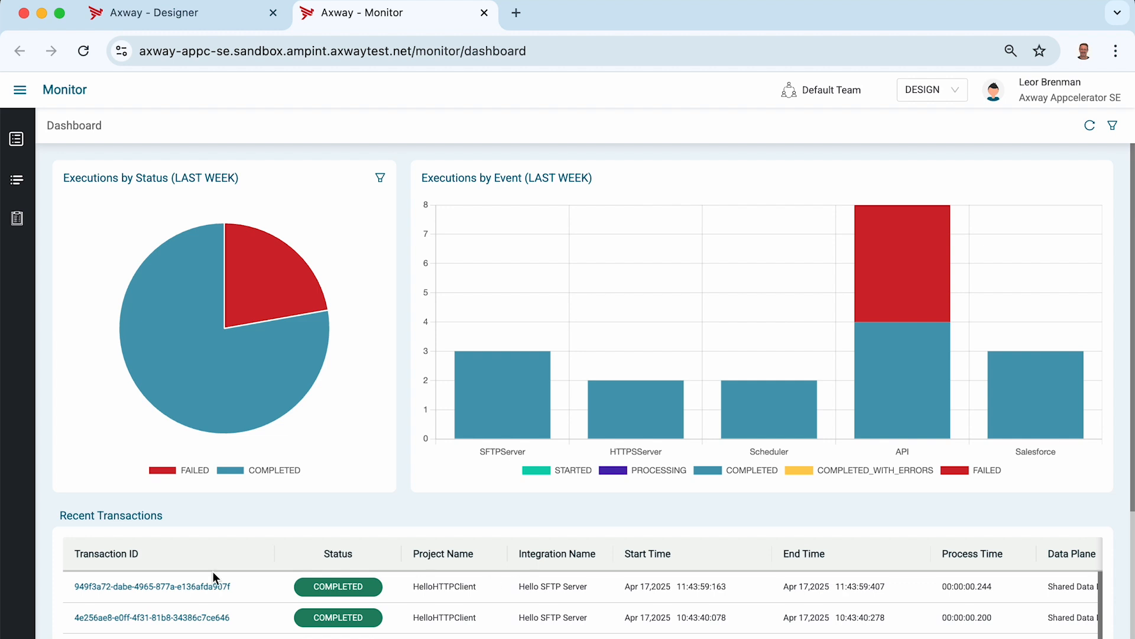
click(186, 587)
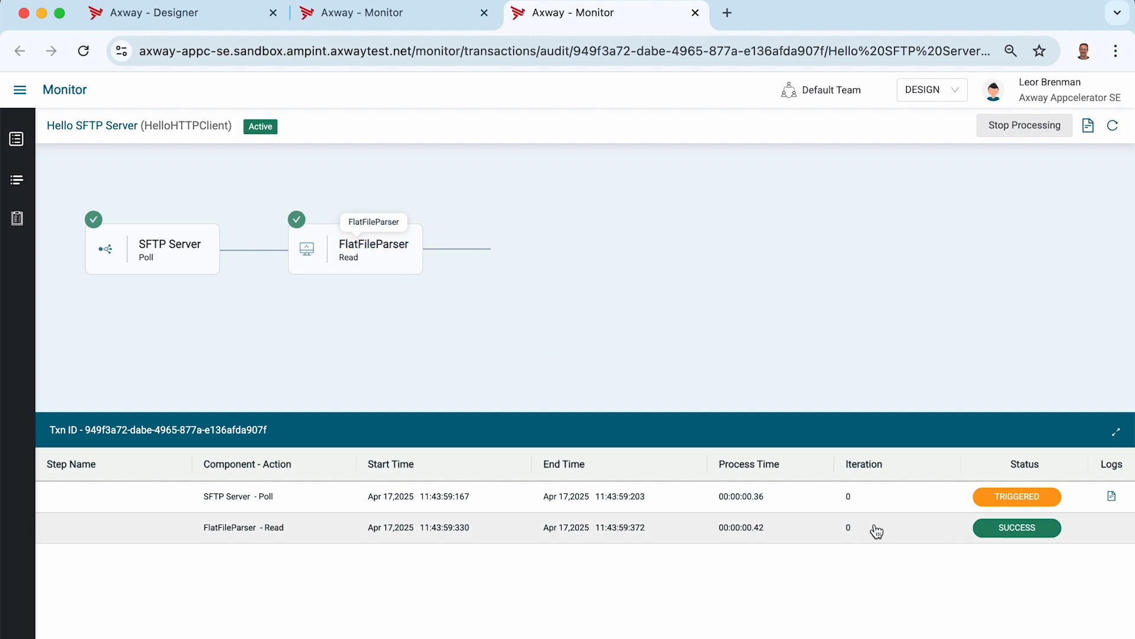
- Examine the FlatFileParser Read step's ffString input and load all delimitedRecords entries in its contactcsv output
click(315, 534)
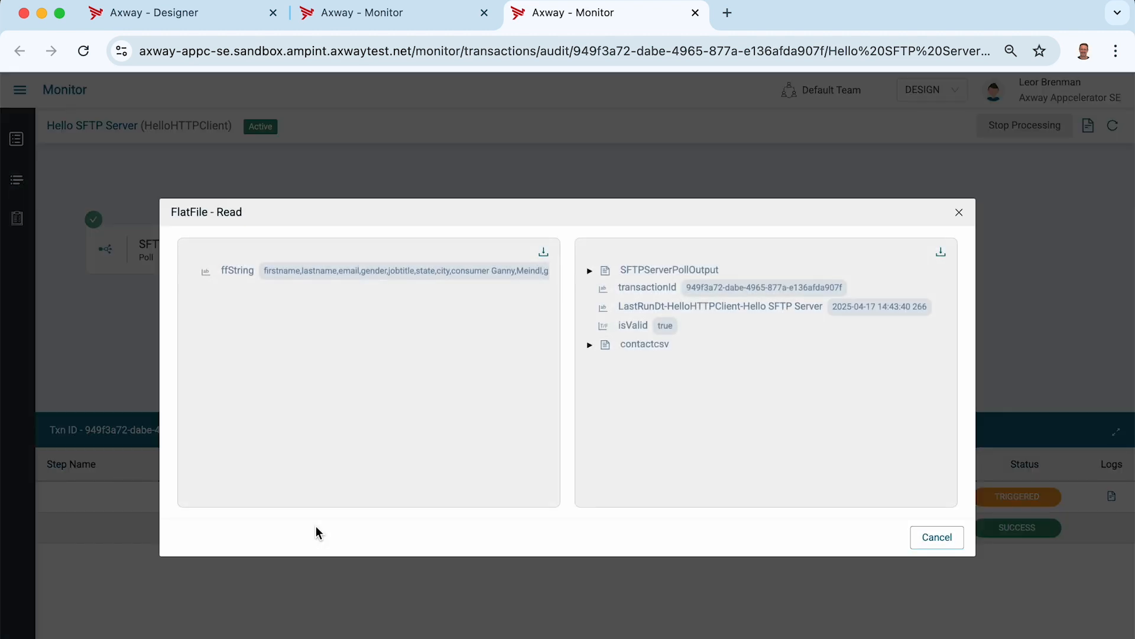
mouse_move(284, 278)
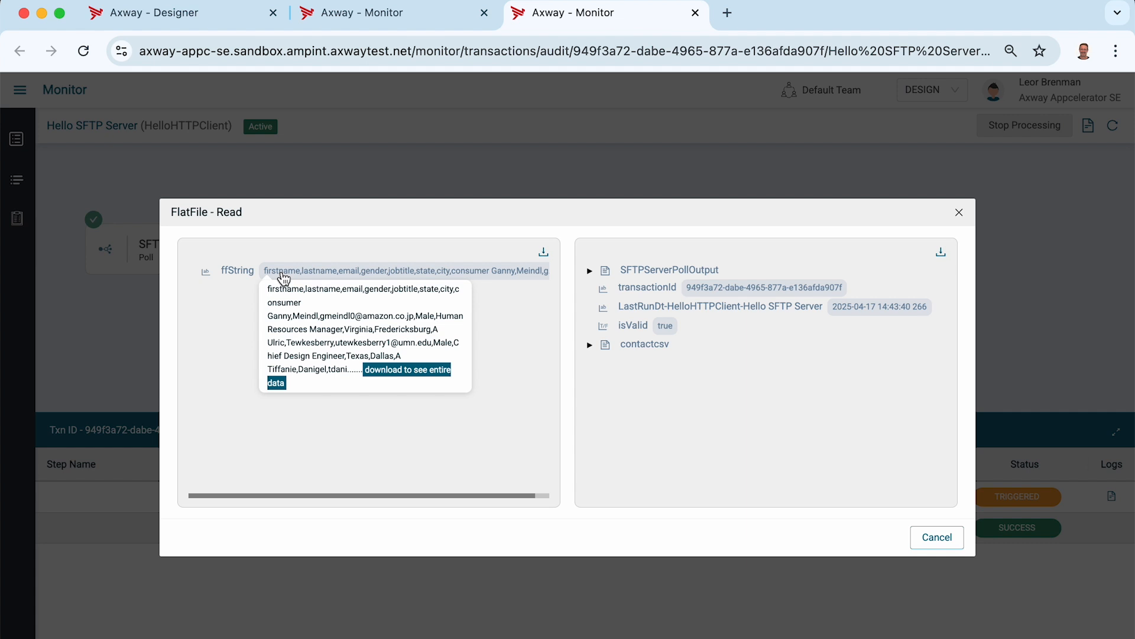
click(589, 345)
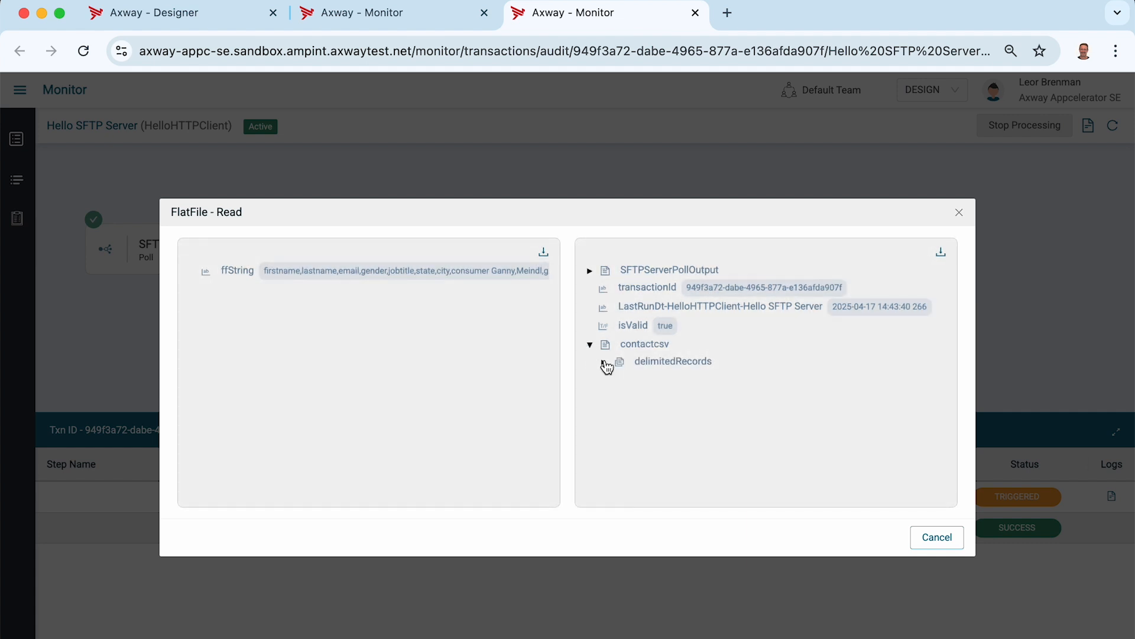
click(604, 362)
scroll(668, 402, down, 1)
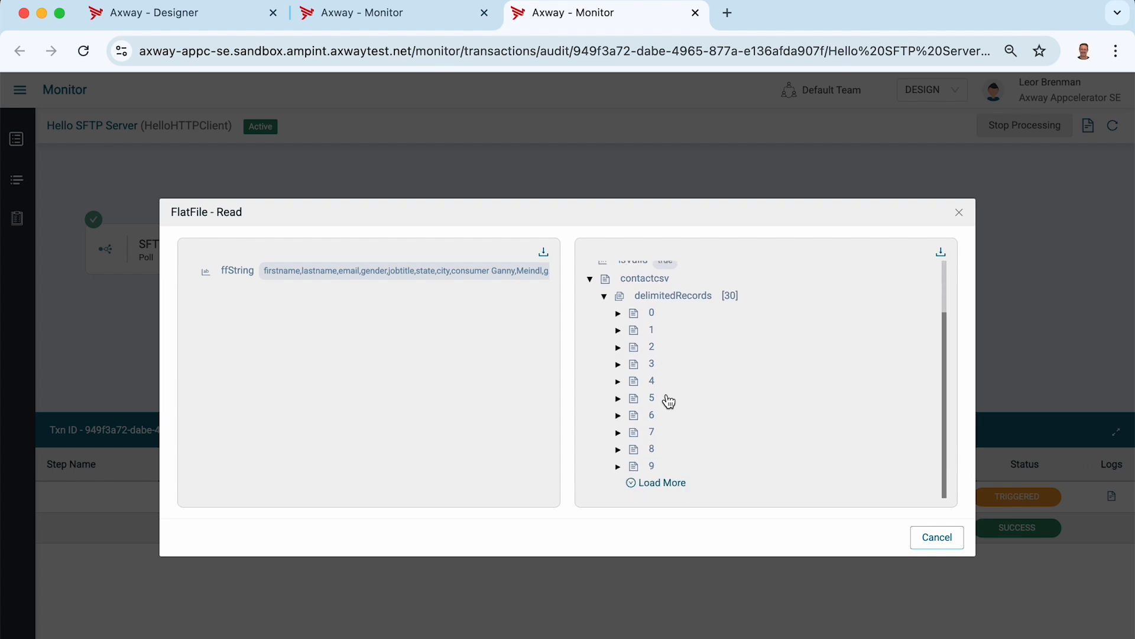
click(662, 484)
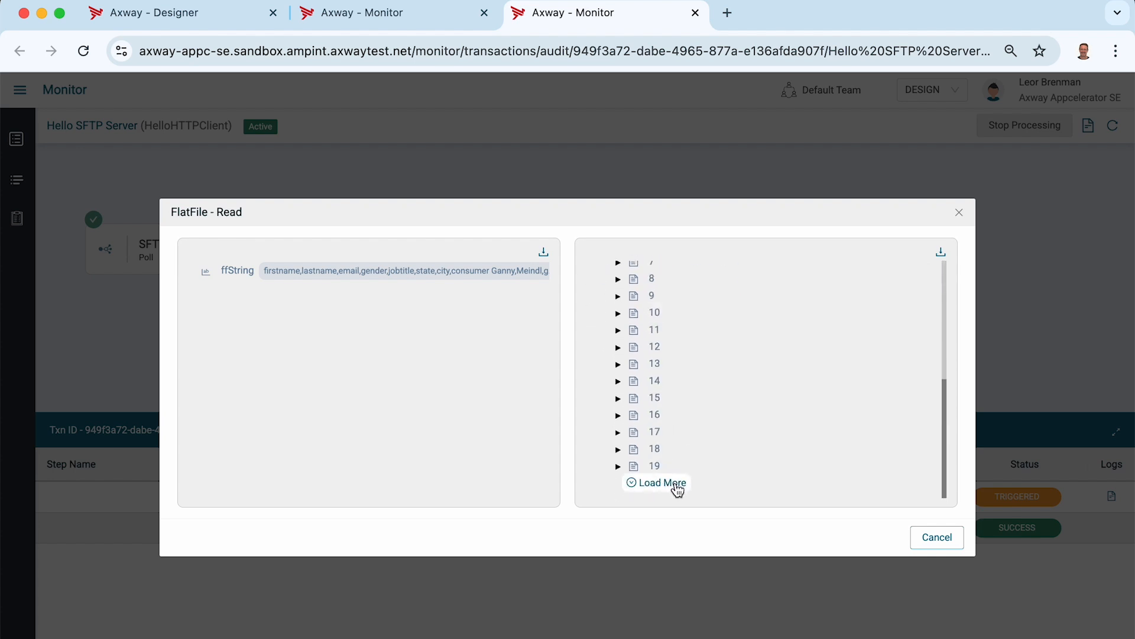
click(676, 489)
scroll(675, 486, up, 12)
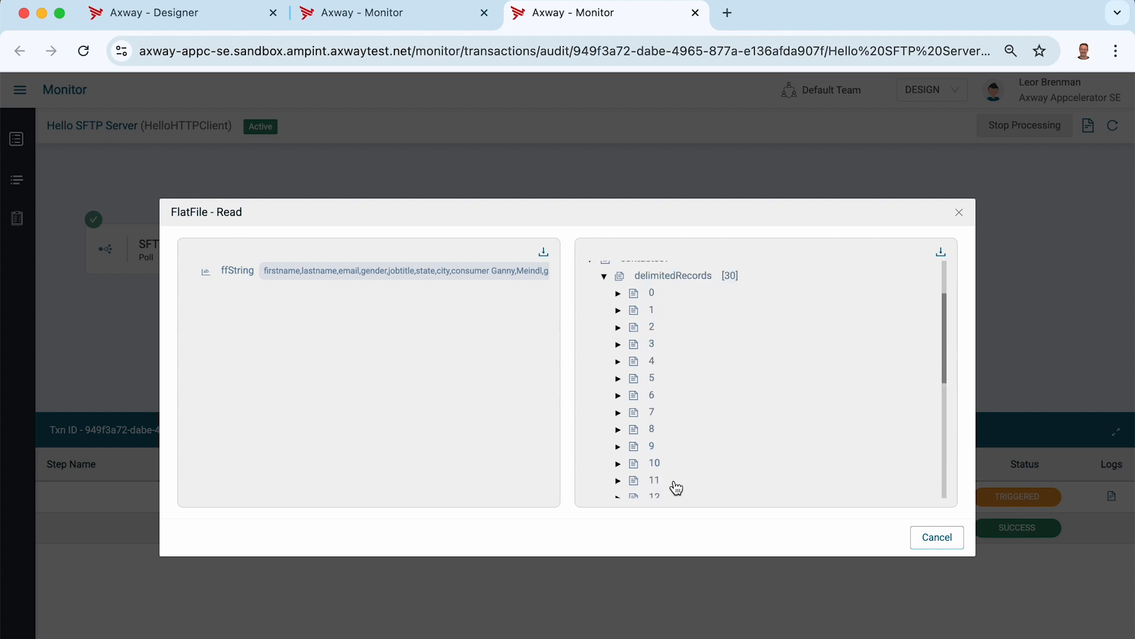
- Expand records 0 and 1 of delimitedRecords and examine their parsed field values
click(618, 379)
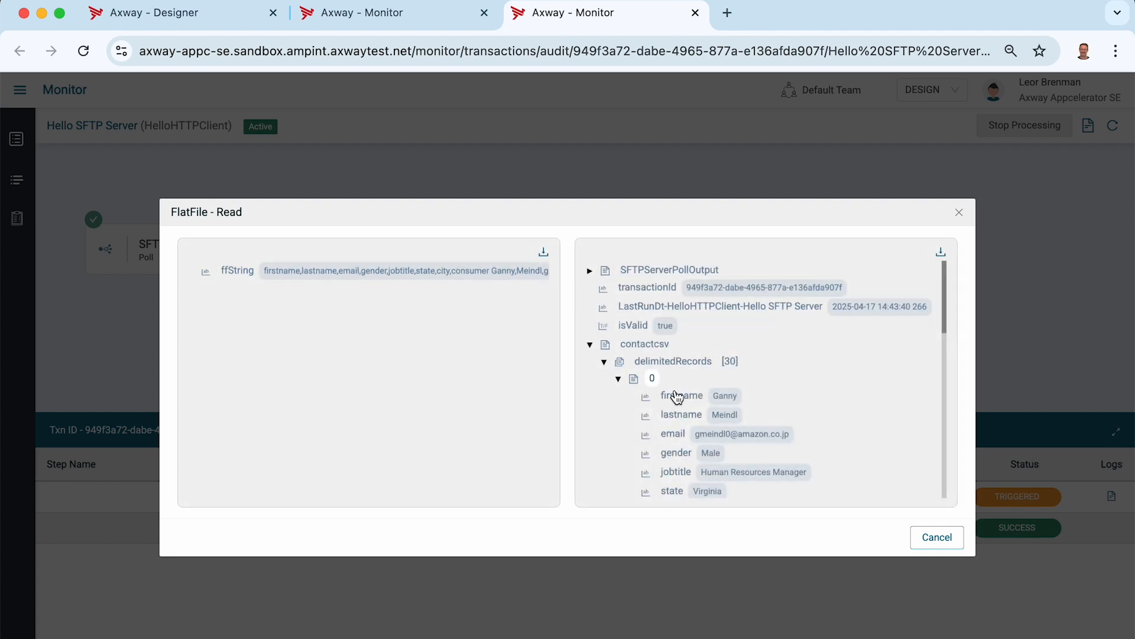
scroll(687, 396, down, 3)
scroll(686, 395, down, 1)
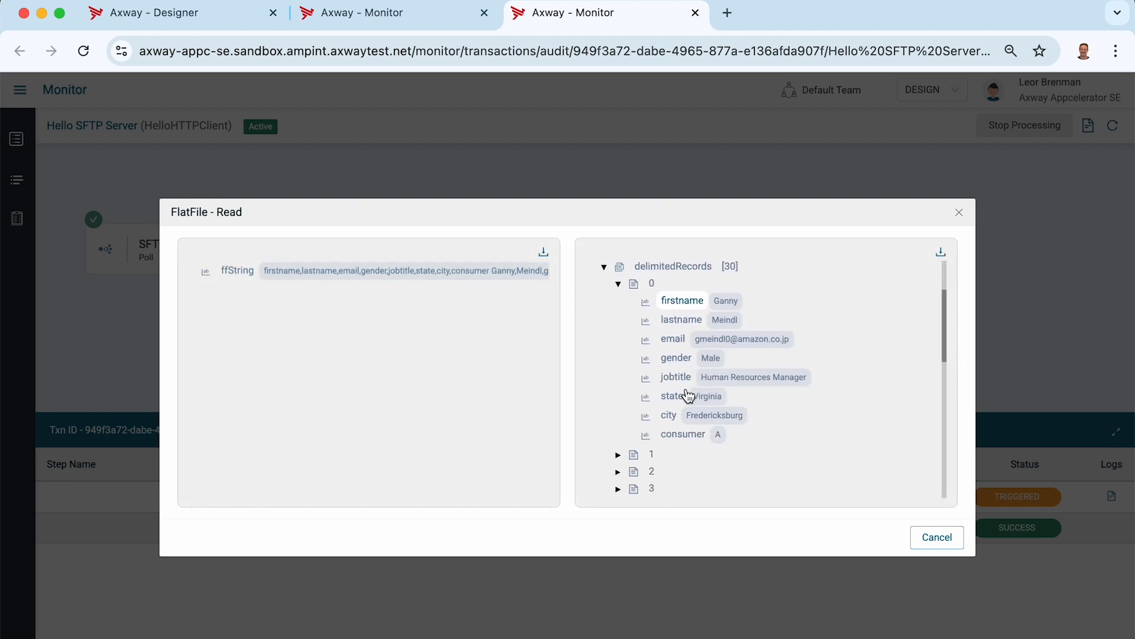
click(618, 455)
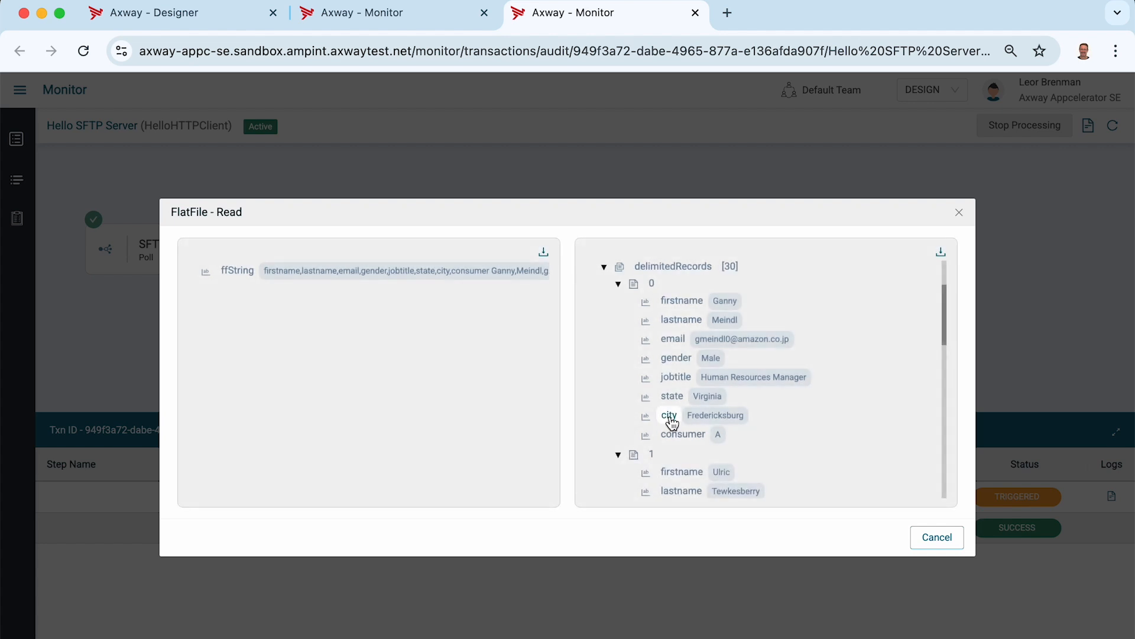
scroll(672, 422, down, 10)
scroll(672, 422, up, 15)
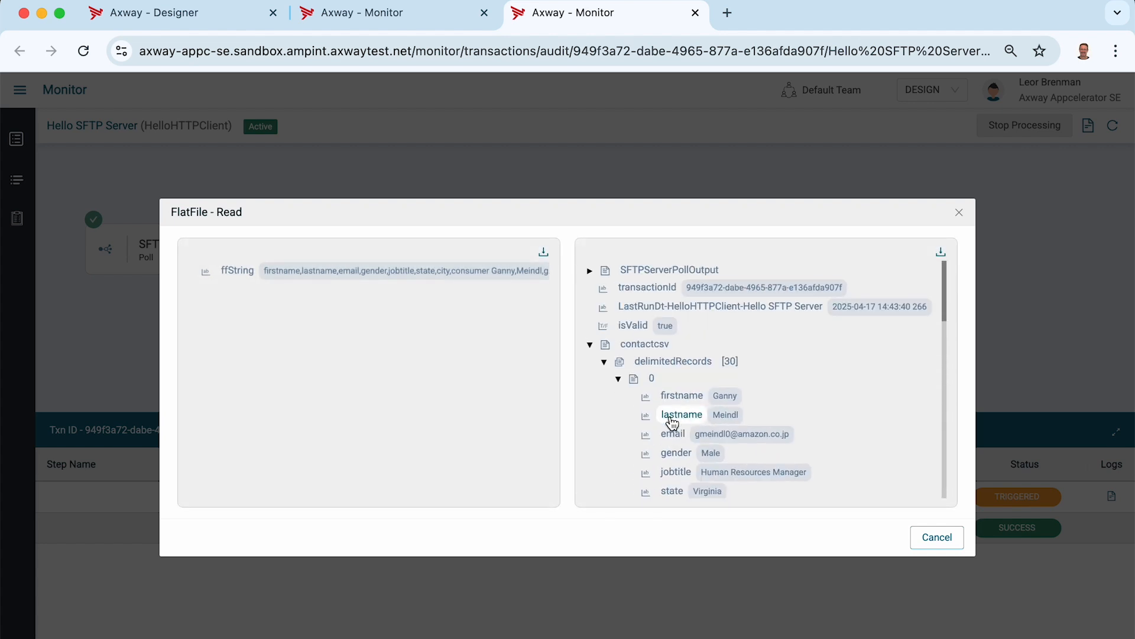